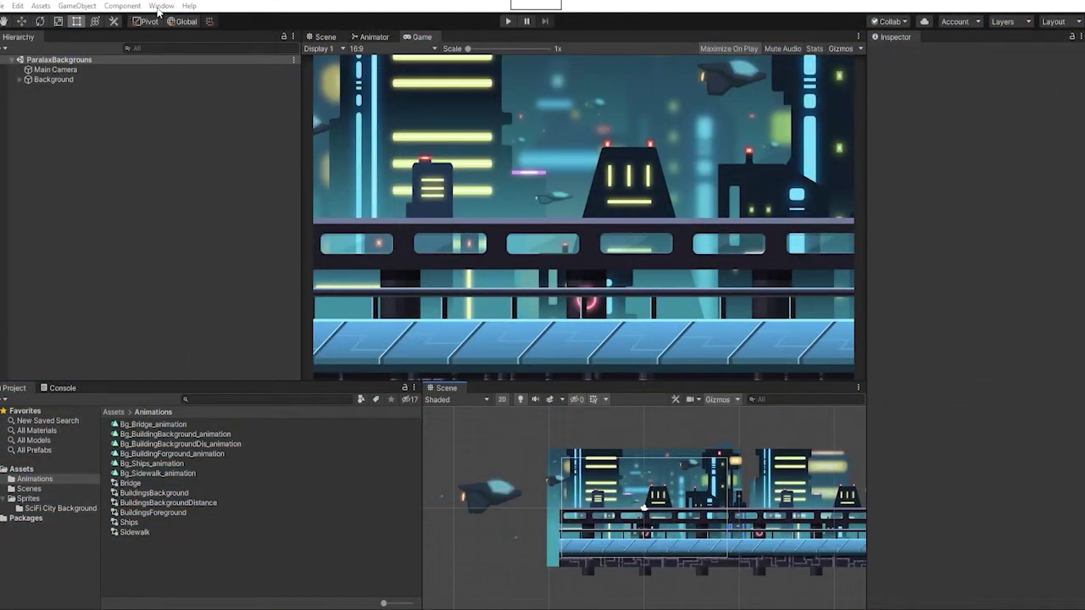
- Find the Post Processing package (version 2.3.0) in the Unity Registry, install it and close the Package Manager
click(159, 6)
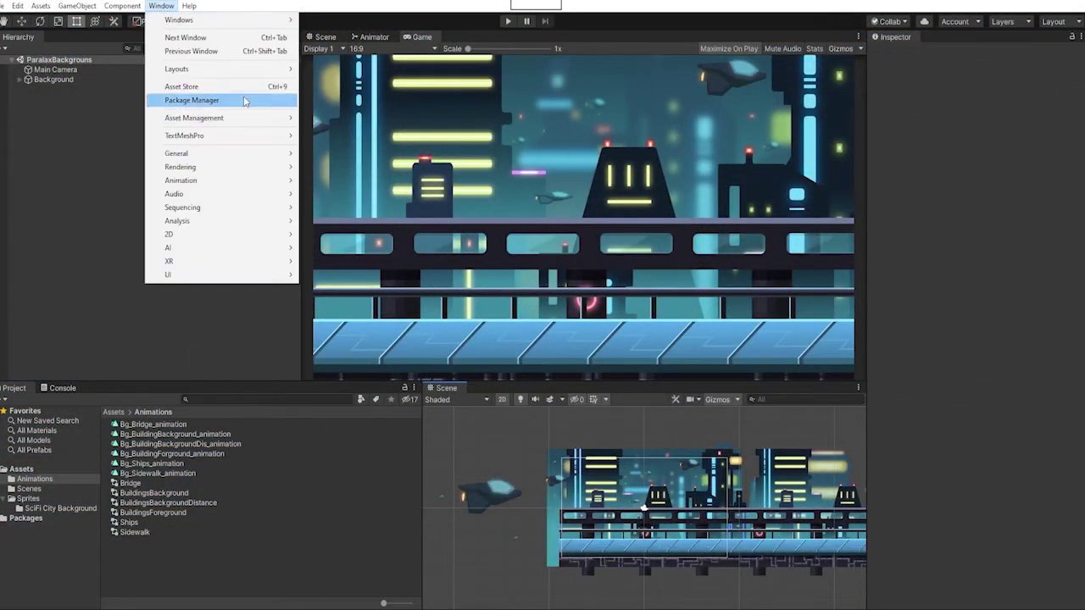
click(243, 98)
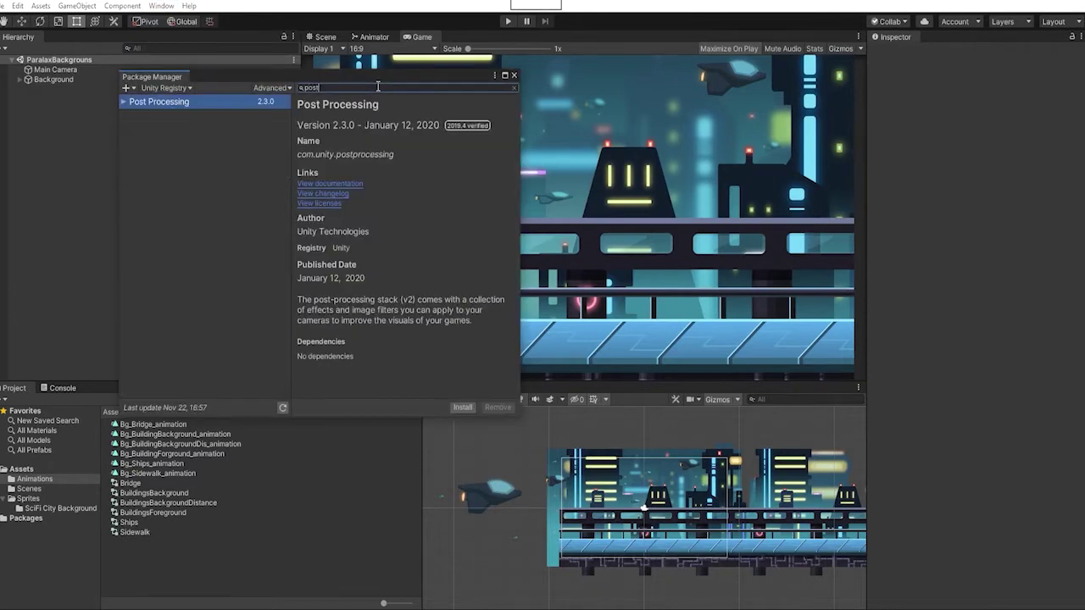
click(462, 407)
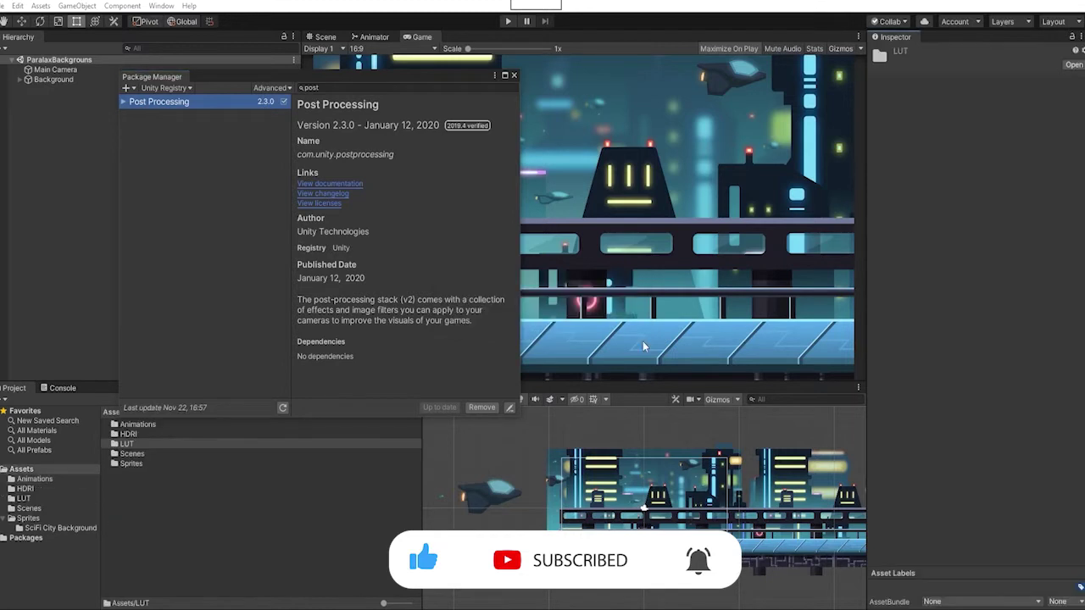
click(513, 74)
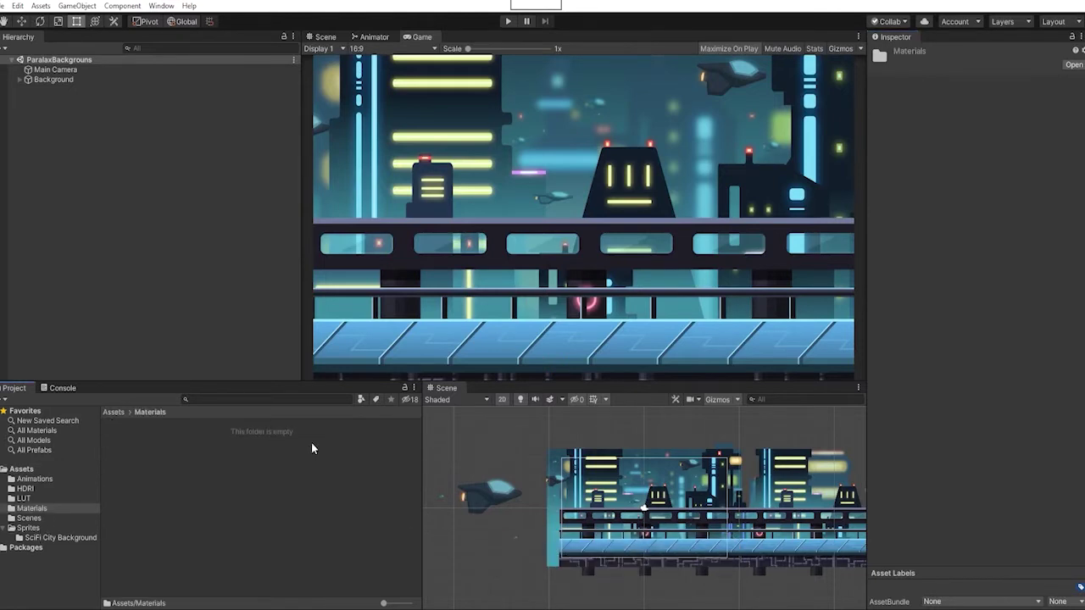
- Create a material named Difuse_Sprite_MAT in the Materials folder
right_click(312, 444)
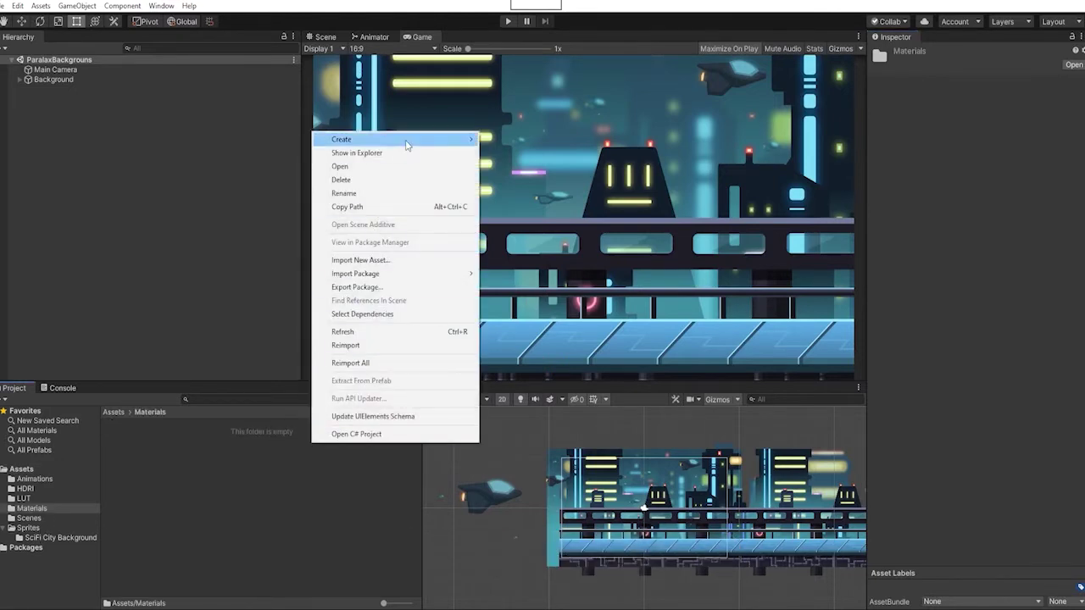
mouse_move(449, 139)
click(509, 298)
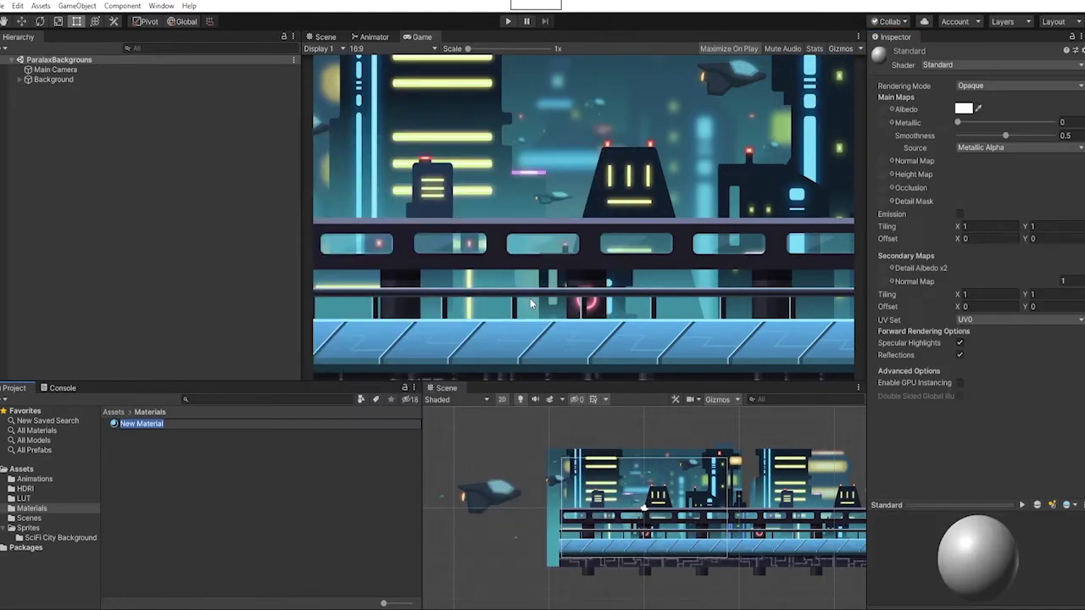
text(Difuse_Sprite_MAT)
key(Return)
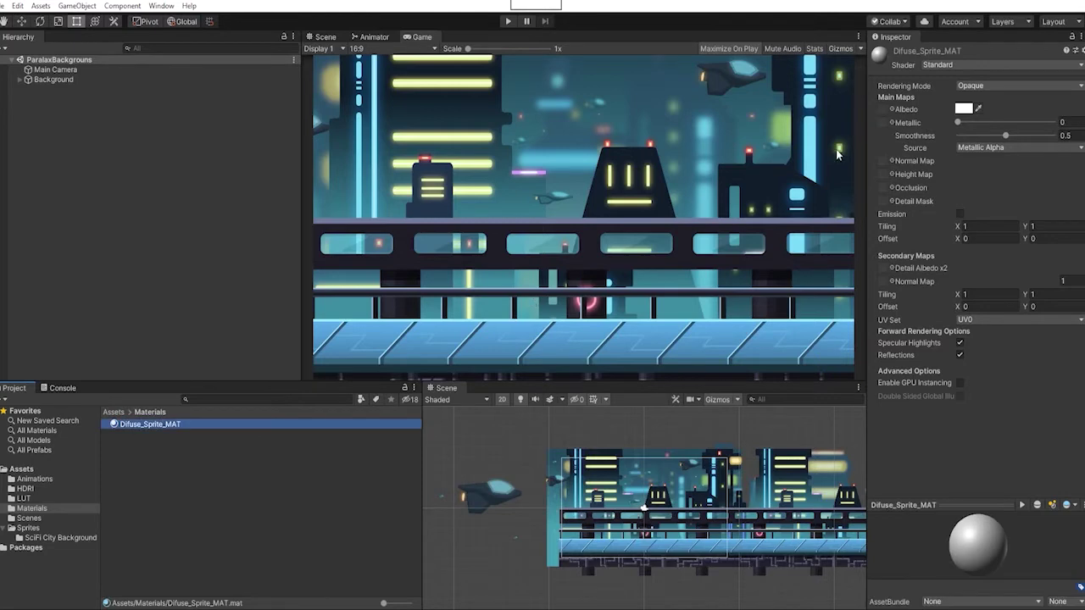
- Change the new material's shader to Sprites/Diffuse
click(936, 65)
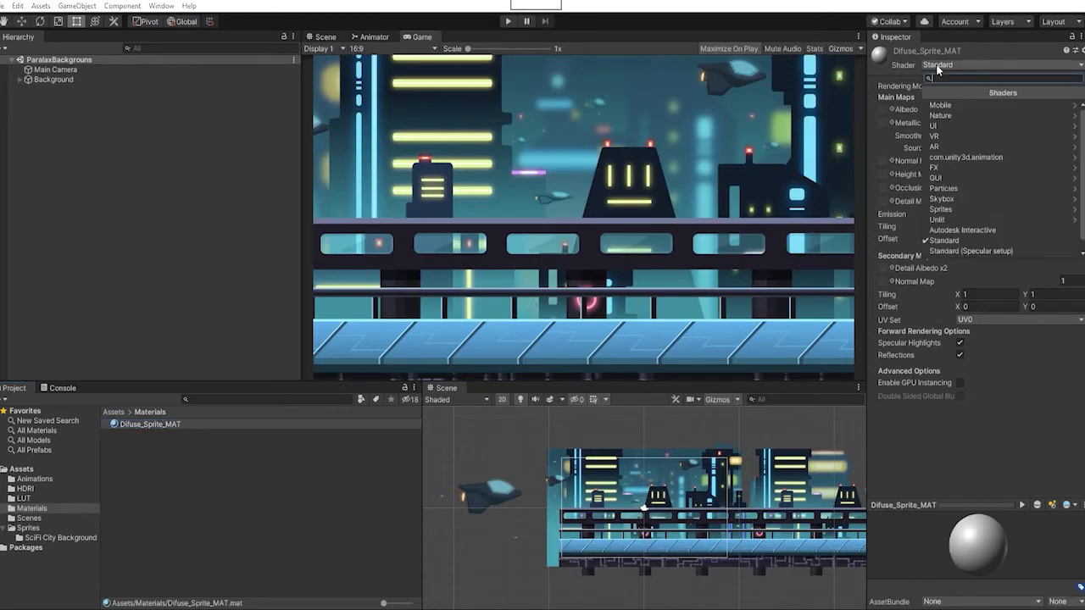
click(960, 211)
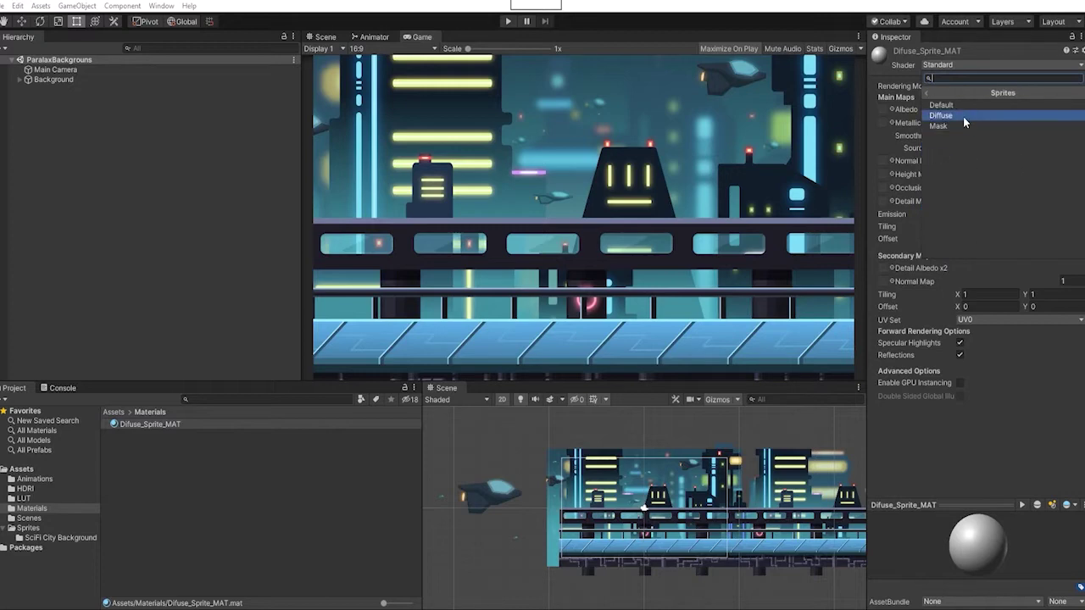
click(962, 116)
- Assign Difuse_Sprite_MAT to both 1_BuildingsBackgroundDistance sprites inside the Background object
click(20, 79)
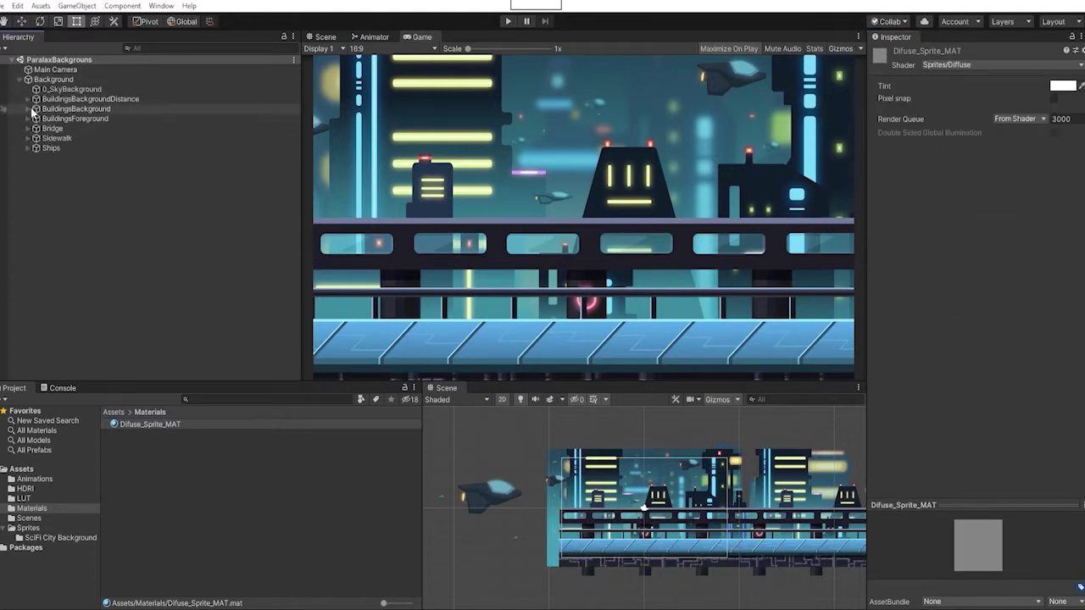
click(28, 99)
click(106, 119)
shift+click(100, 109)
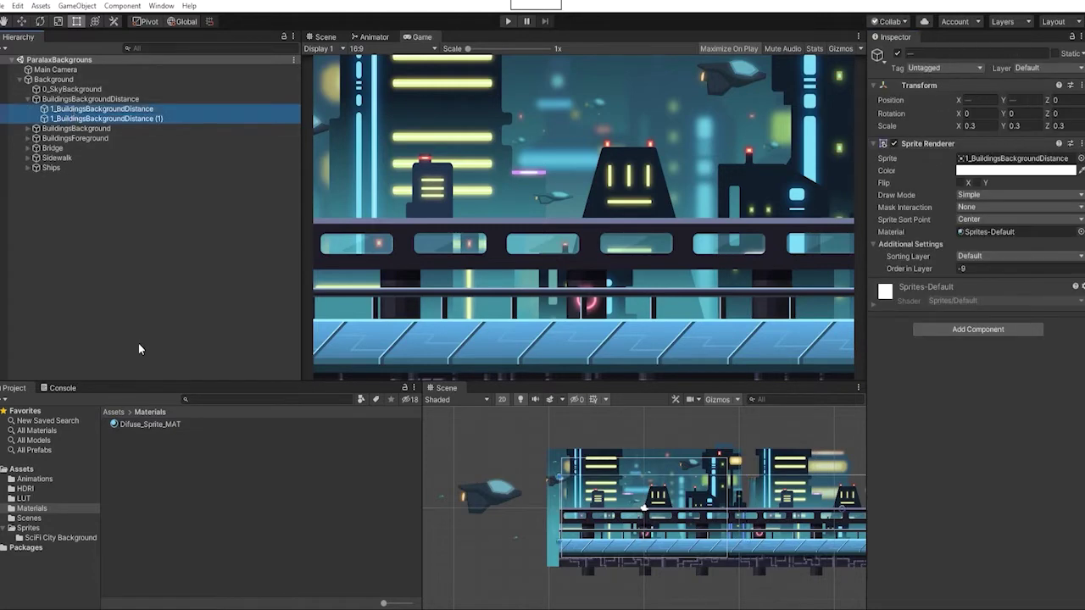
click(143, 425)
drag(143, 426, 989, 233)
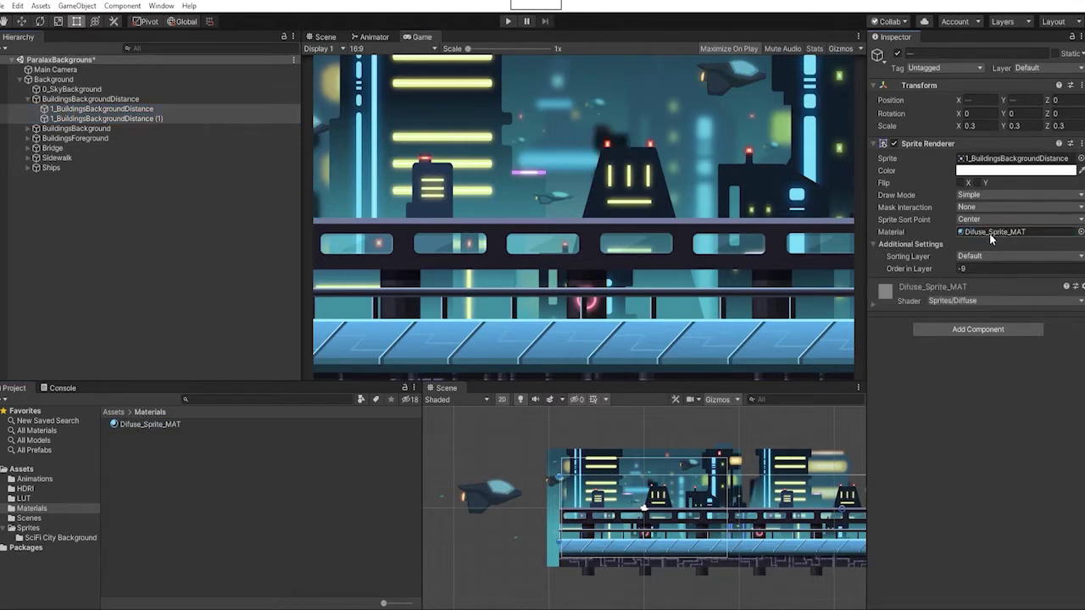
- Assign Difuse_Sprite_MAT to both 2_BuildingsBackground sprites
click(28, 128)
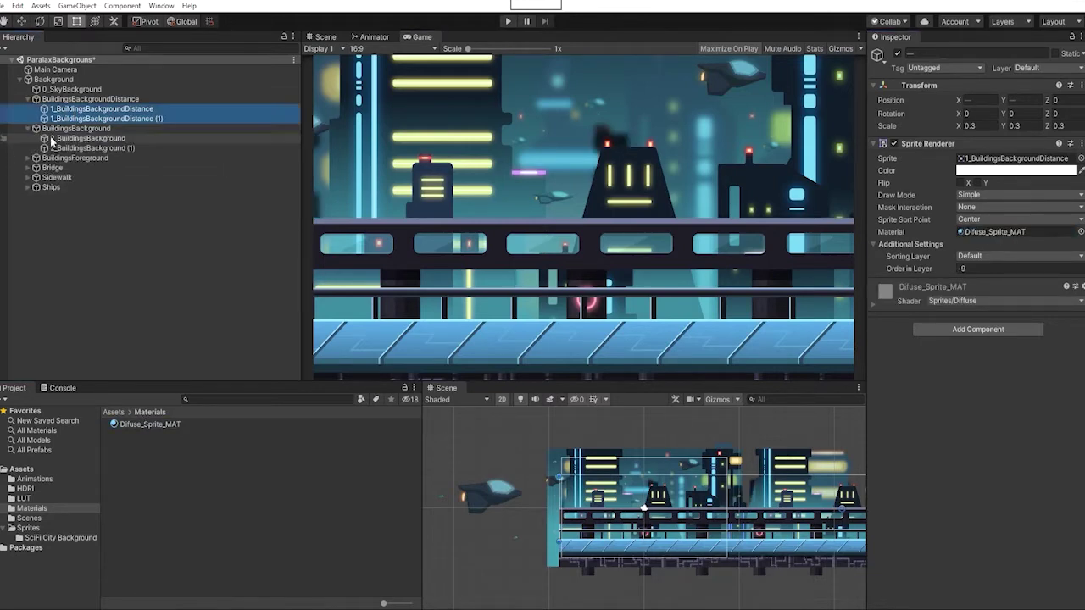
click(81, 138)
shift+click(67, 148)
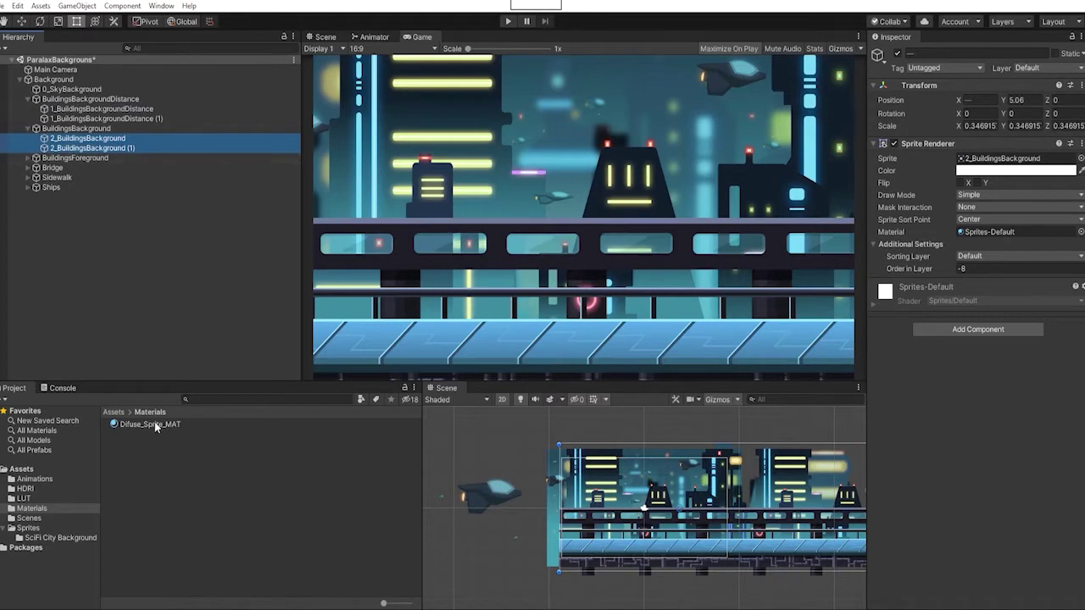
drag(148, 424, 992, 232)
- Assign Difuse_Sprite_MAT to both 3_BuildingForground sprites in the BuildingsForeground group
click(28, 157)
click(83, 167)
shift+click(89, 177)
drag(155, 425, 992, 231)
- Assign Difuse_Sprite_MAT to both 4_bridge sprites in the Bridge group
click(30, 187)
click(64, 197)
shift+click(63, 216)
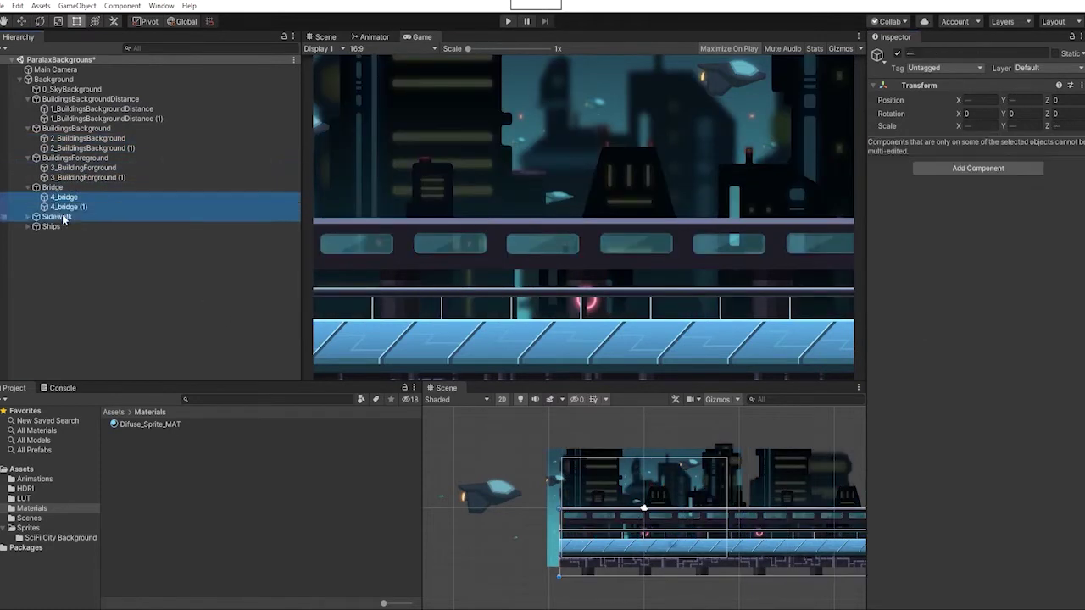
shift+click(68, 206)
drag(167, 427, 991, 232)
- Assign Difuse_Sprite_MAT to both 5_sidewalk sprites in the Sidewalk group
click(28, 216)
click(66, 226)
shift+click(70, 237)
drag(153, 425, 991, 231)
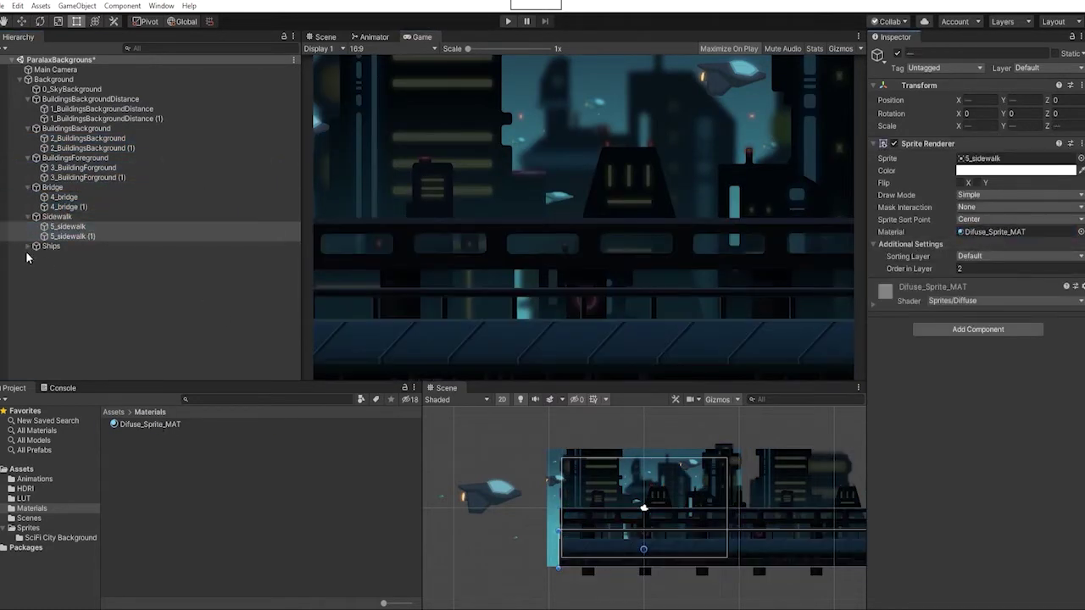
- Assign Difuse_Sprite_MAT to all ship sprites in the Ships01 group
click(28, 246)
click(37, 256)
click(76, 265)
shift+click(85, 353)
drag(150, 425, 991, 231)
- Collapse the Ships01 group and assign Difuse_Sprite_MAT to the ship sprites in the Ships02 group
double_click(27, 245)
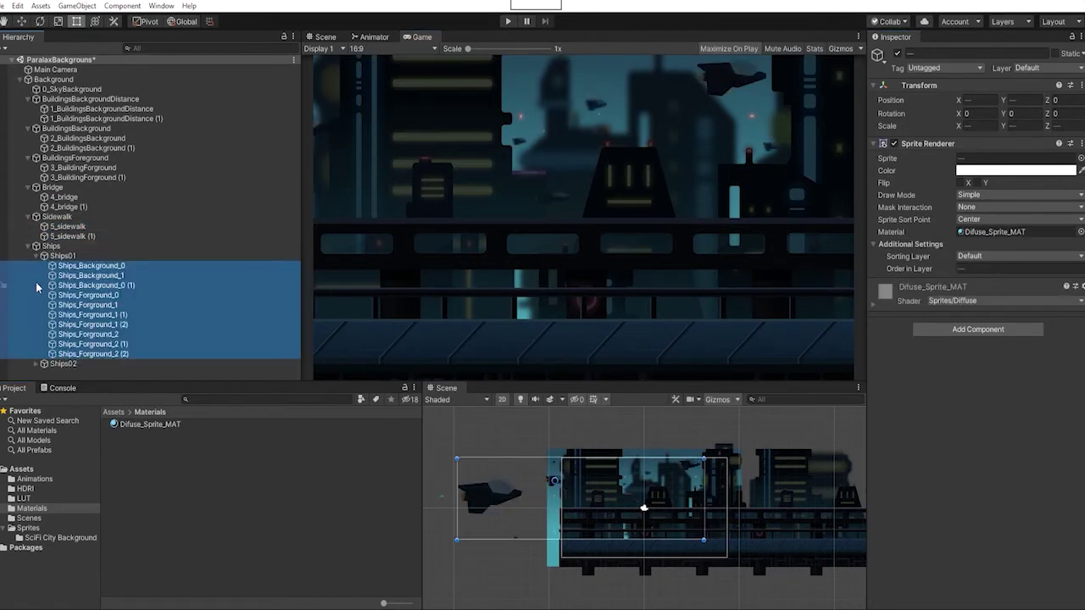
click(35, 256)
click(35, 266)
click(93, 276)
shift+click(93, 373)
drag(149, 425, 991, 231)
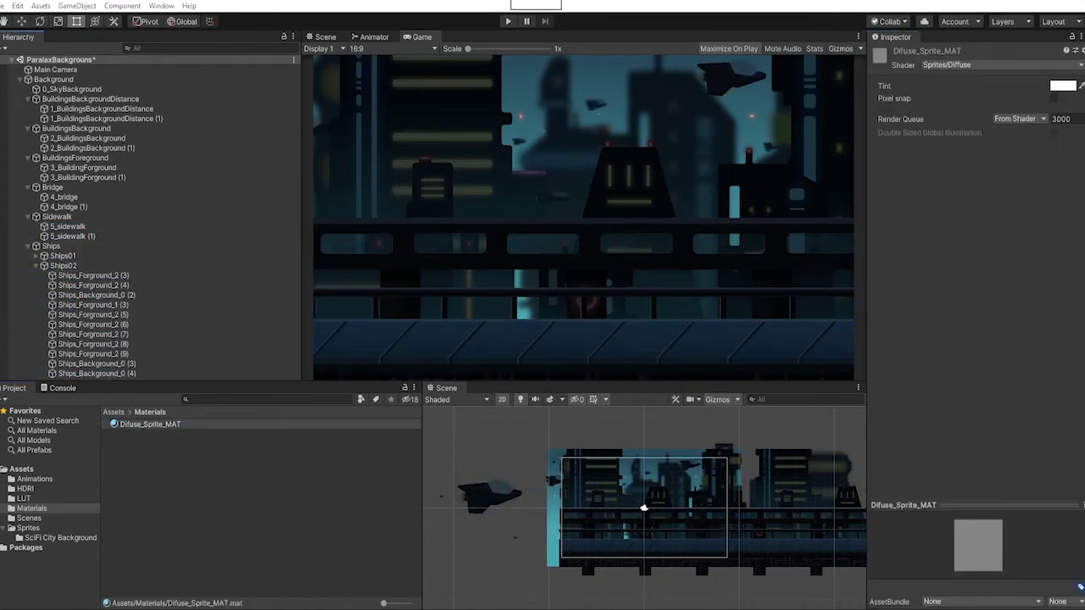
- Assign Diffuse_Sprite_MAT to the 0_SkyBackground sprite
click(72, 89)
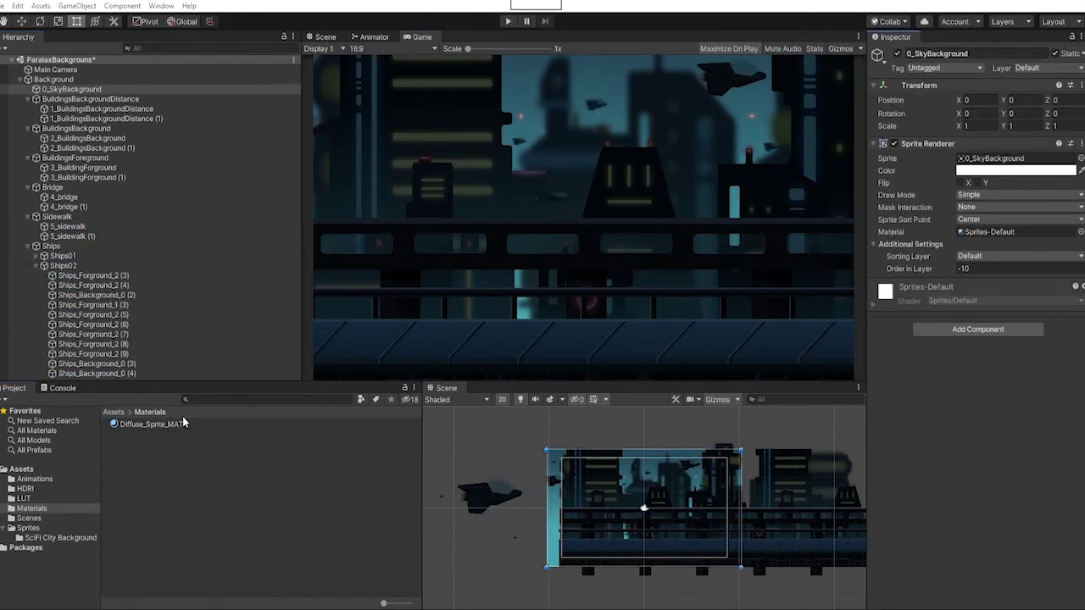
drag(821, 283, 985, 235)
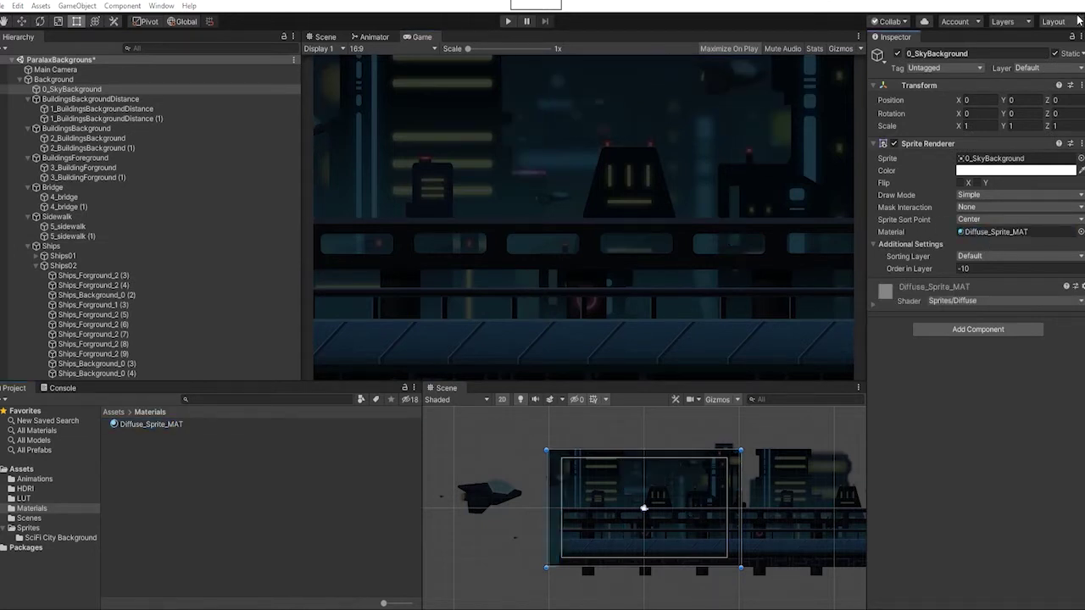
- In the scene's lighting settings, set the skybox material to HDRI_BarrelStage_MAT and the environment lighting source to Skybox
click(161, 5)
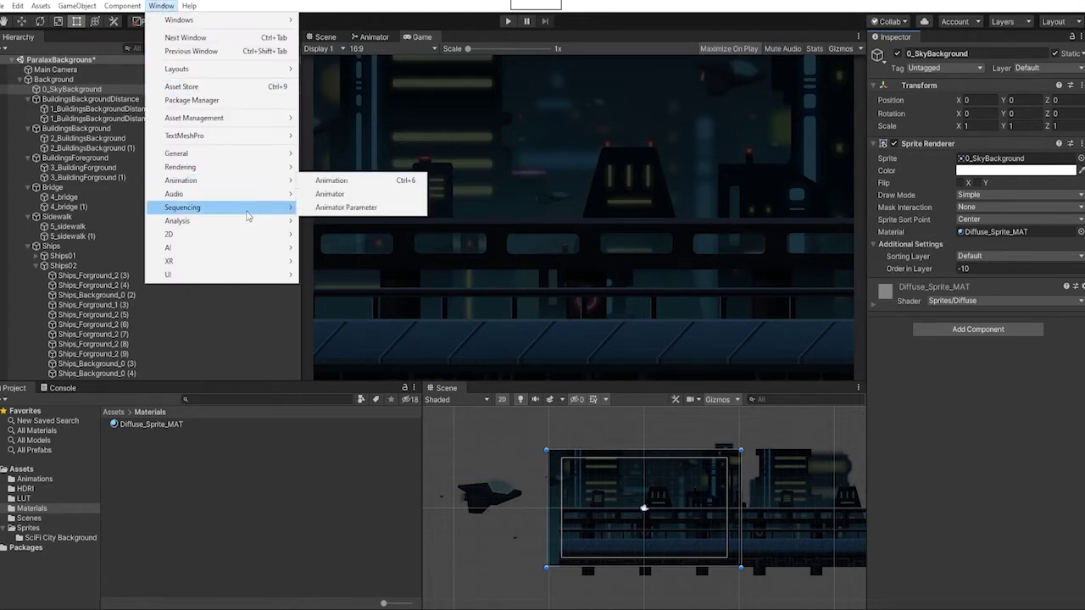
mouse_move(259, 168)
click(322, 167)
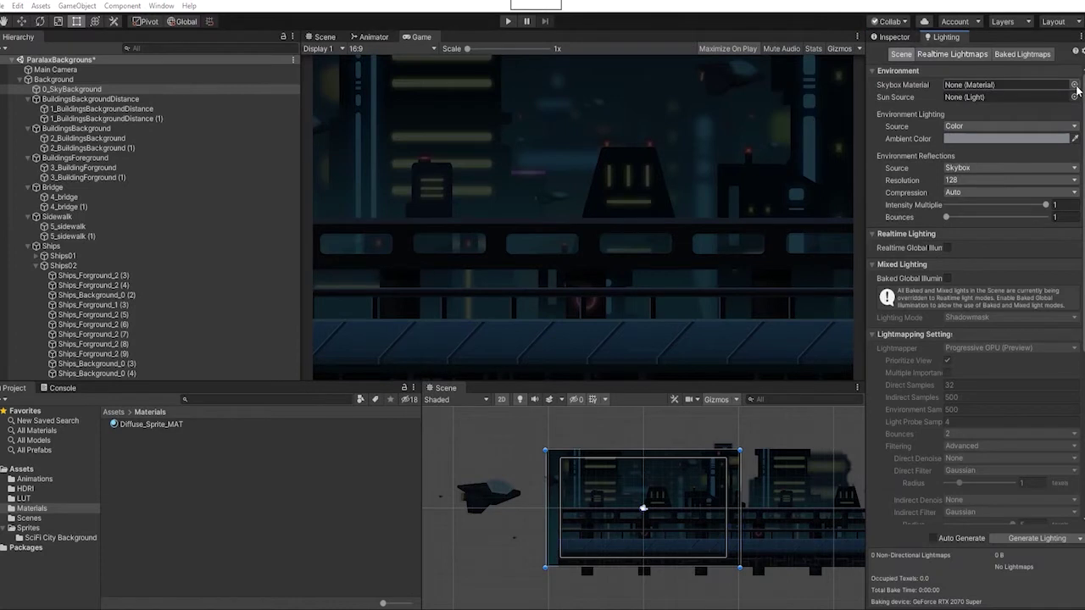
click(1075, 85)
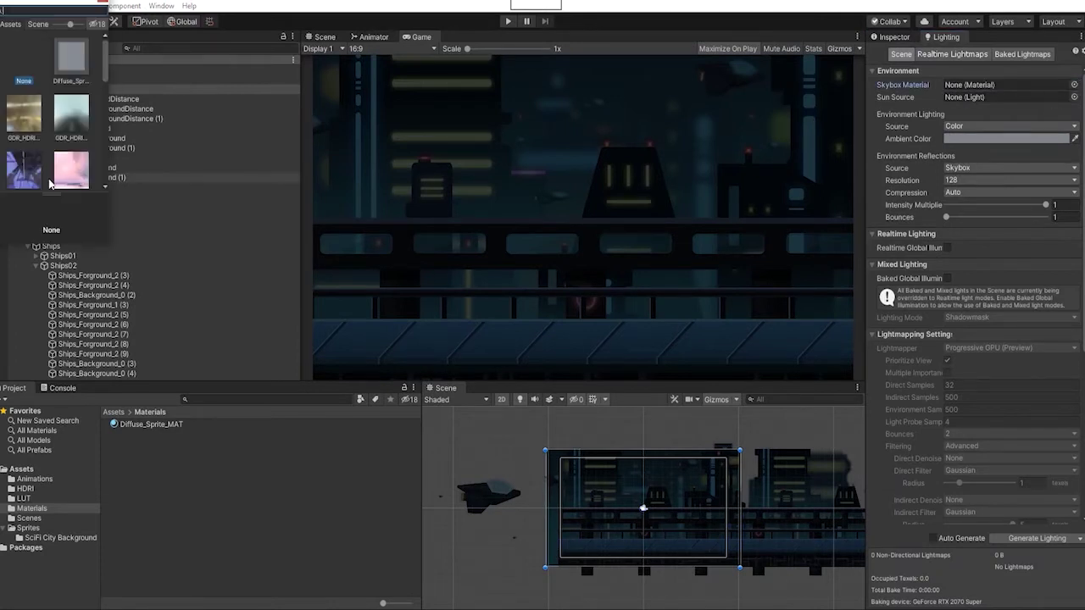
scroll(40, 158, down, 1)
click(26, 116)
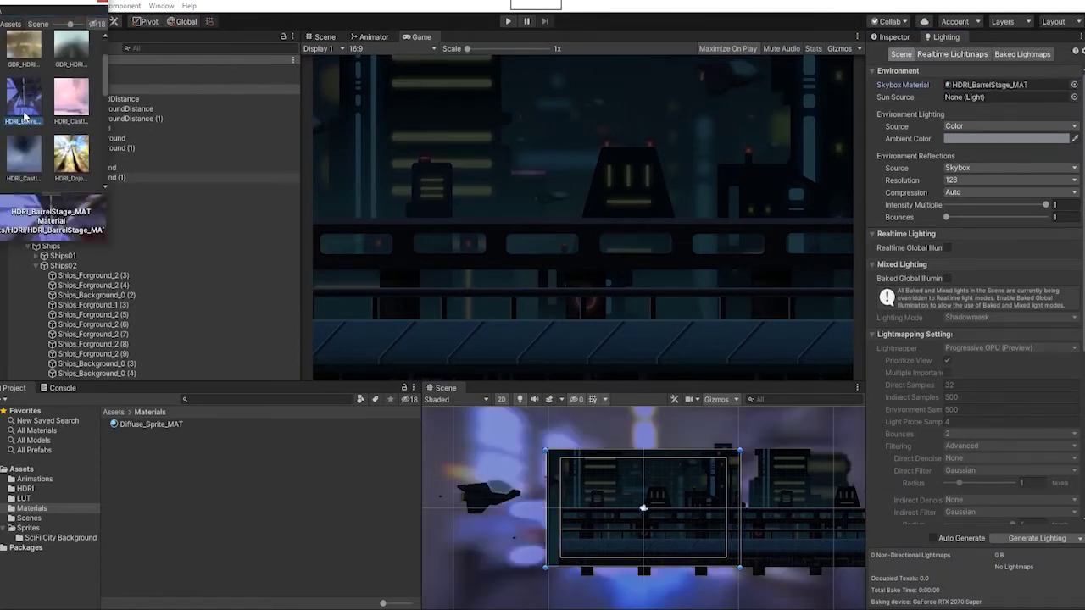
click(457, 96)
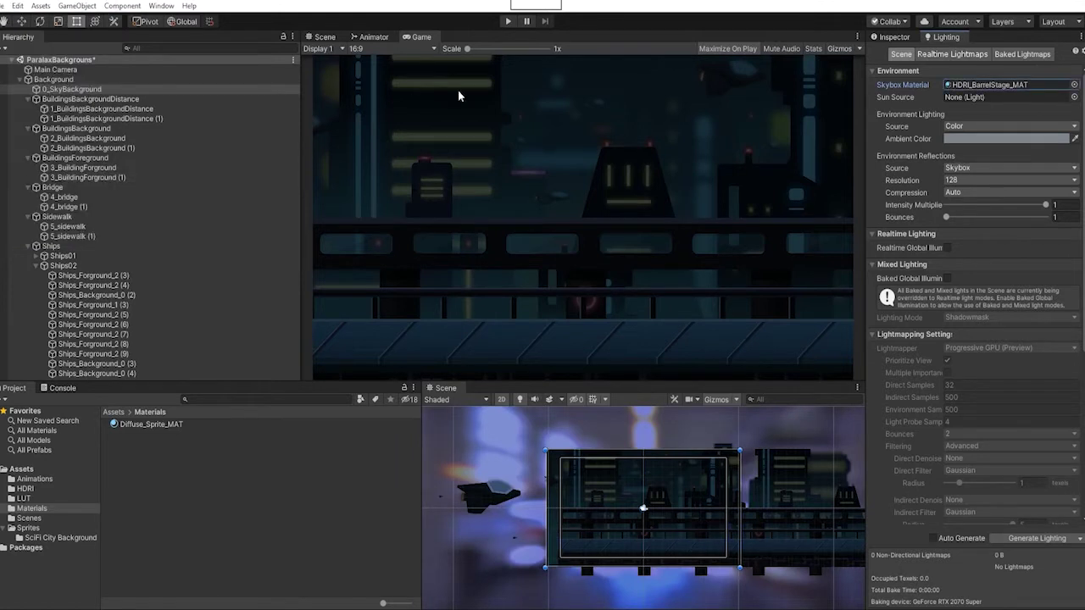
click(995, 126)
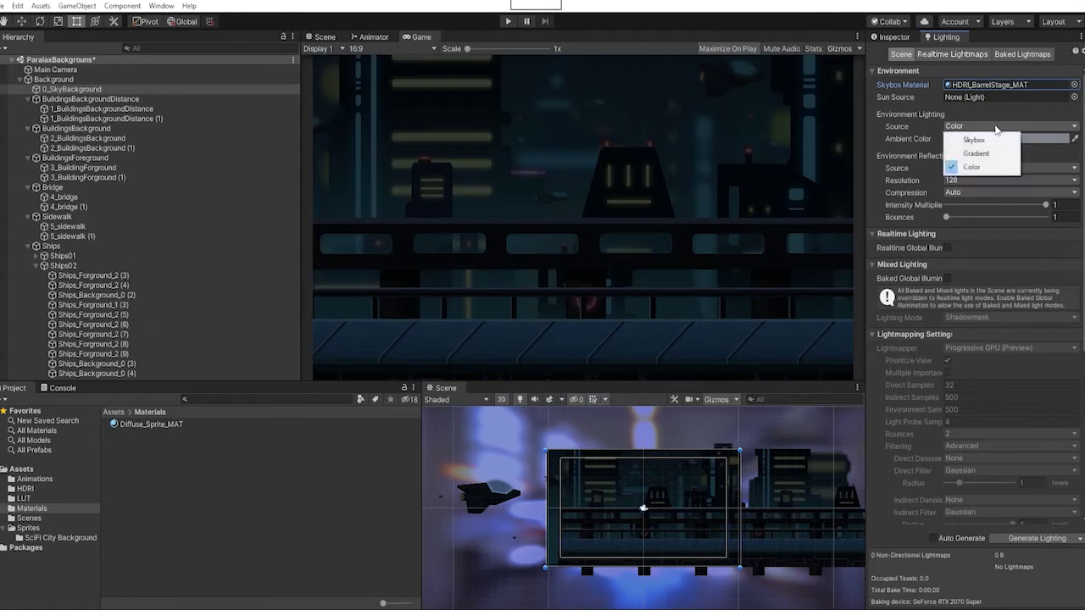
click(975, 139)
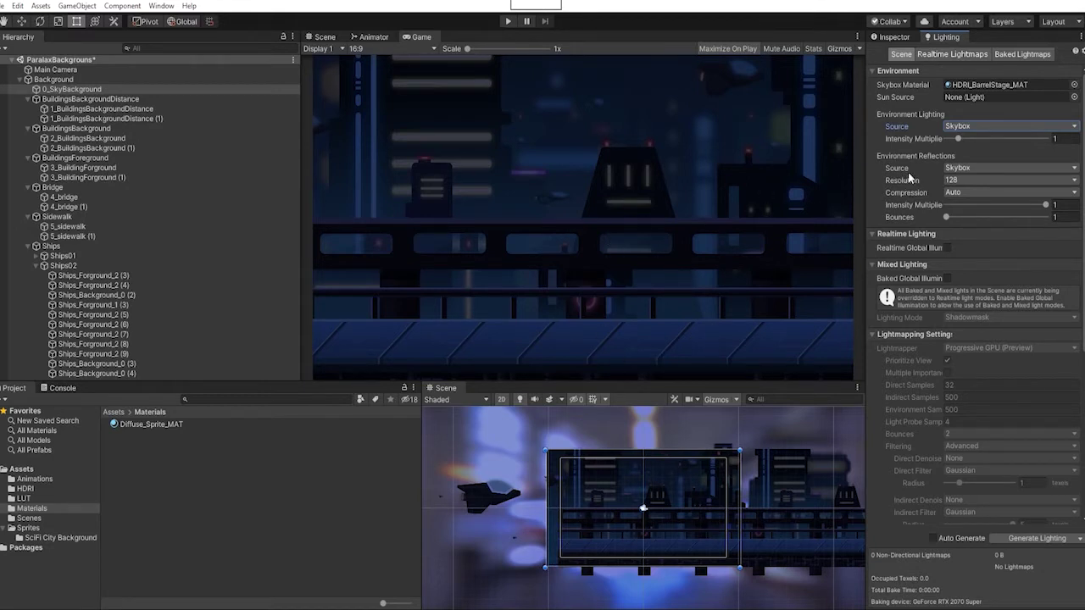
- Collapse the Background object and add a directional light to the scene
click(19, 80)
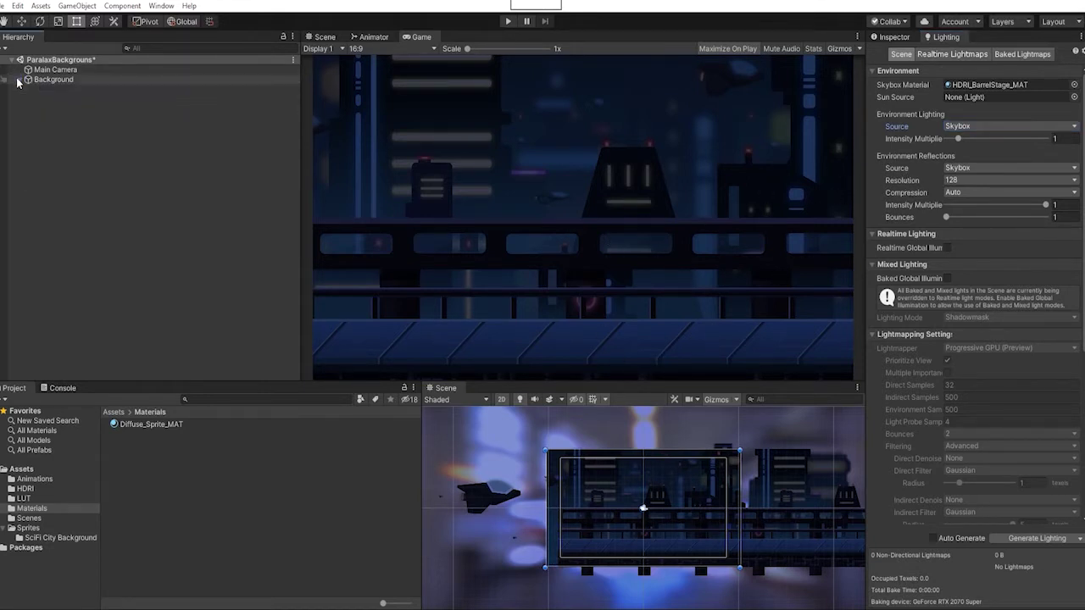
right_click(85, 99)
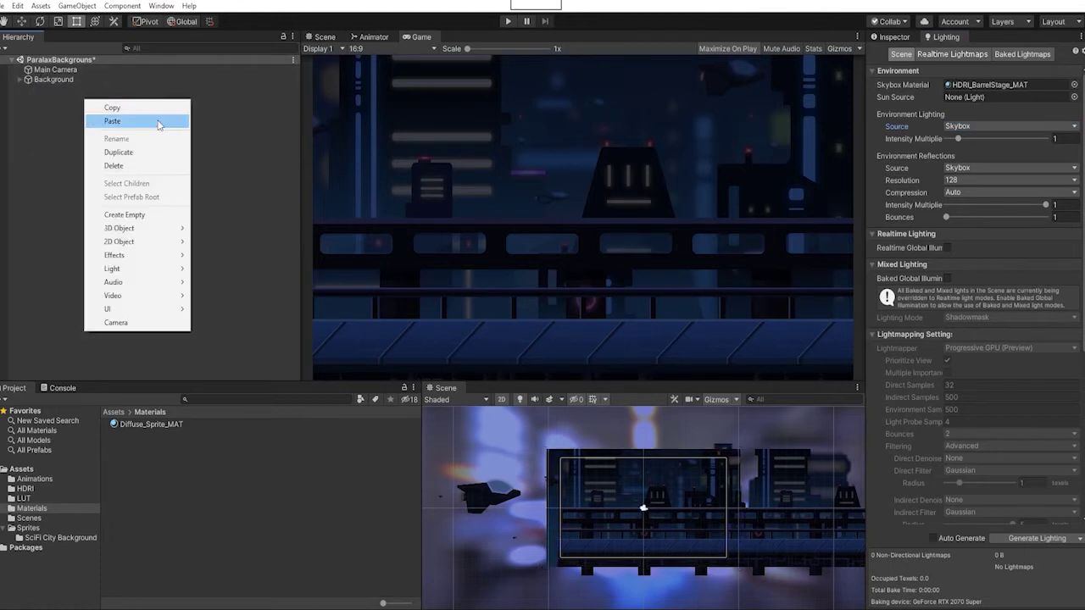
mouse_move(173, 269)
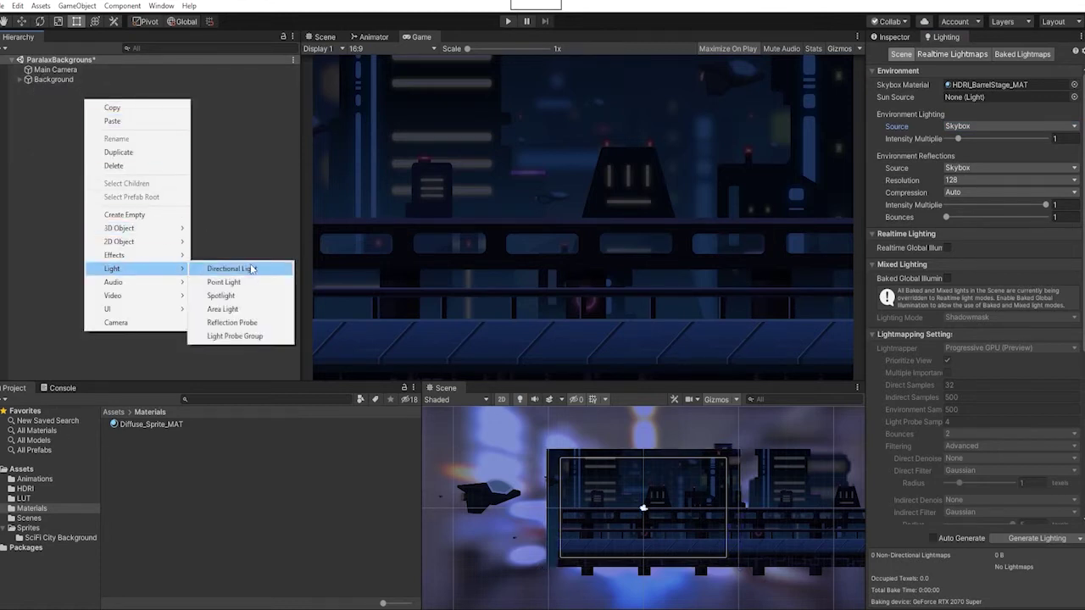
click(252, 269)
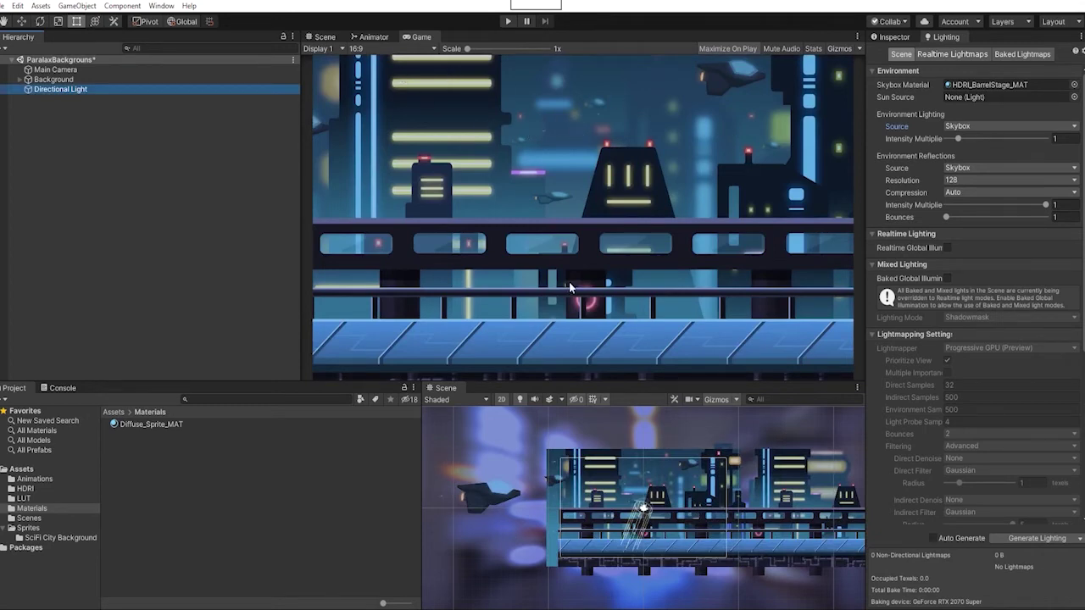
- Move the directional light to the background's upper-left corner, about X -10, Y 7.09, and rotate it to aim down across the scene
key(w)
drag(646, 499, 518, 417)
key(e)
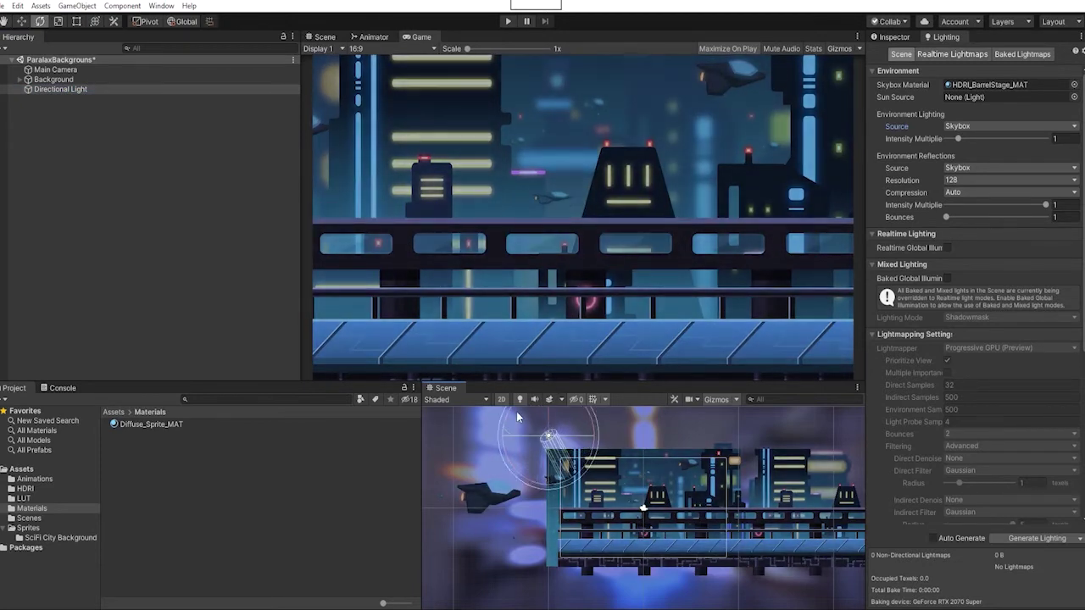
- Try a pale blue color (D1DAFF) on the directional light, and change it to pale yellow (FBFFCC)
click(891, 37)
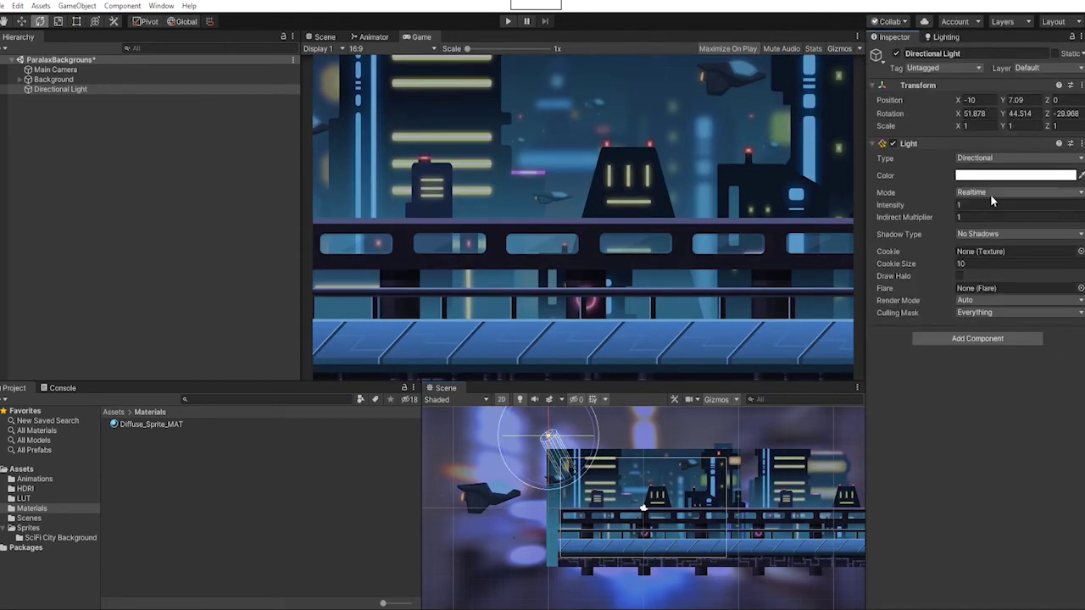
click(966, 176)
click(24, 145)
click(42, 69)
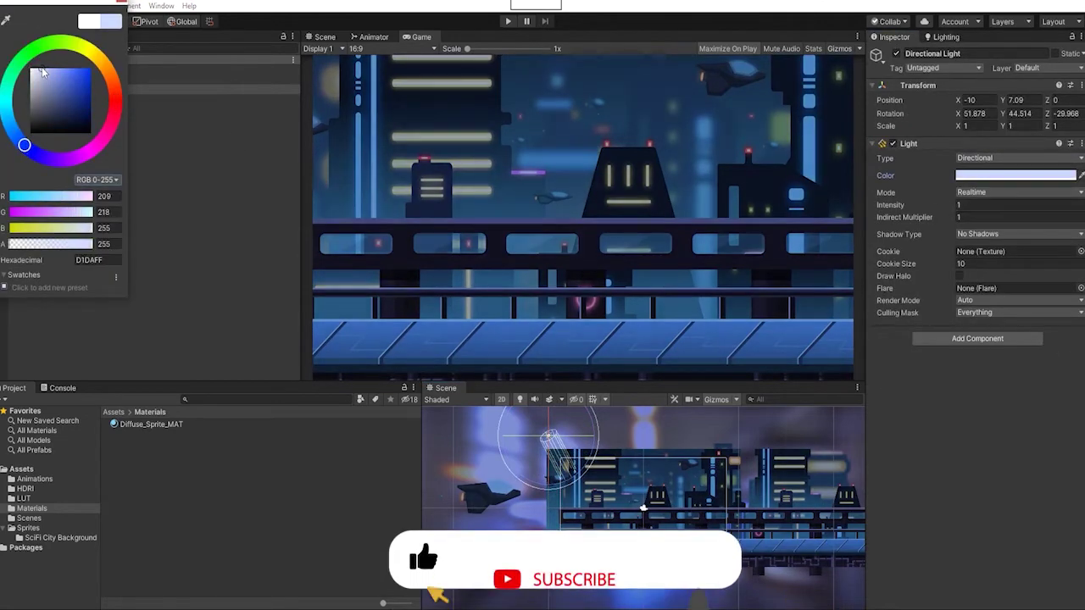
click(84, 47)
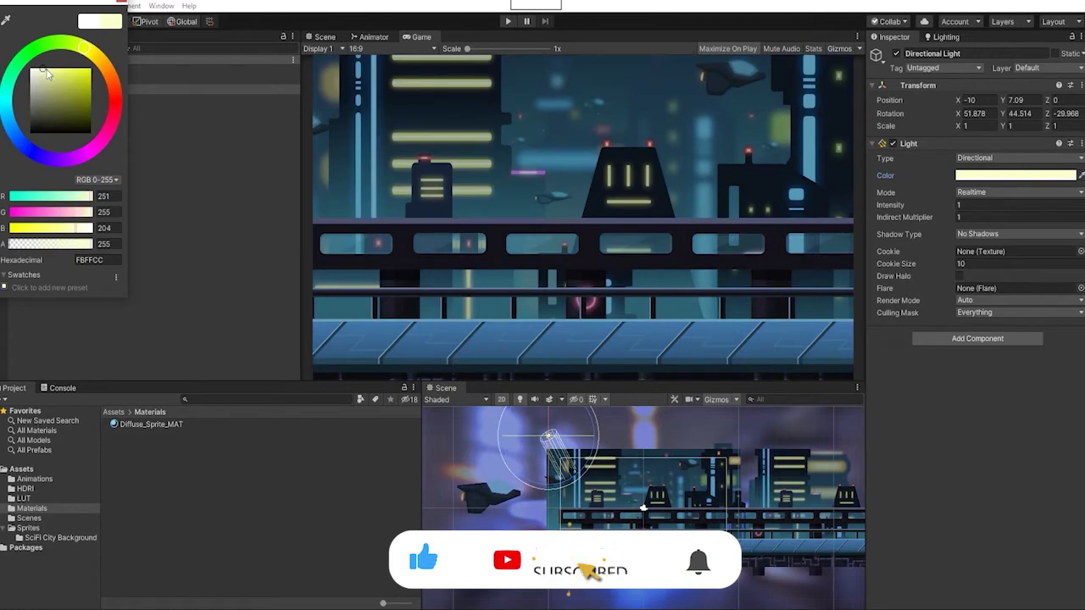
- Deepen the directional light's color to a more saturated pale yellow
click(54, 72)
click(123, 4)
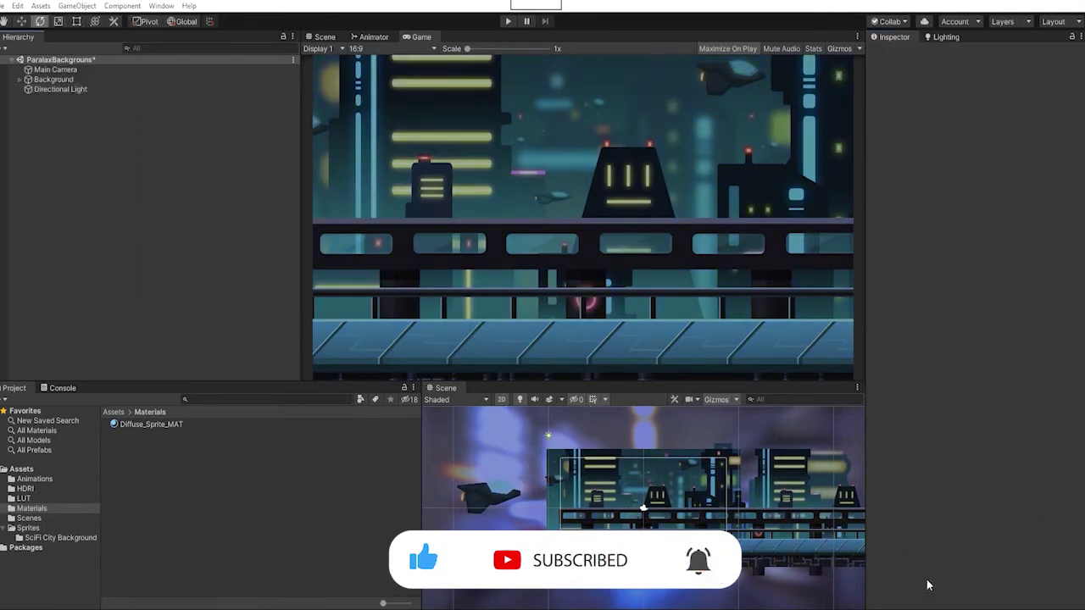
- Try a muted red tint (C86D6D) on Diffuse_Sprite_MAT, and change it to pale blue (C2F1FF)
click(175, 424)
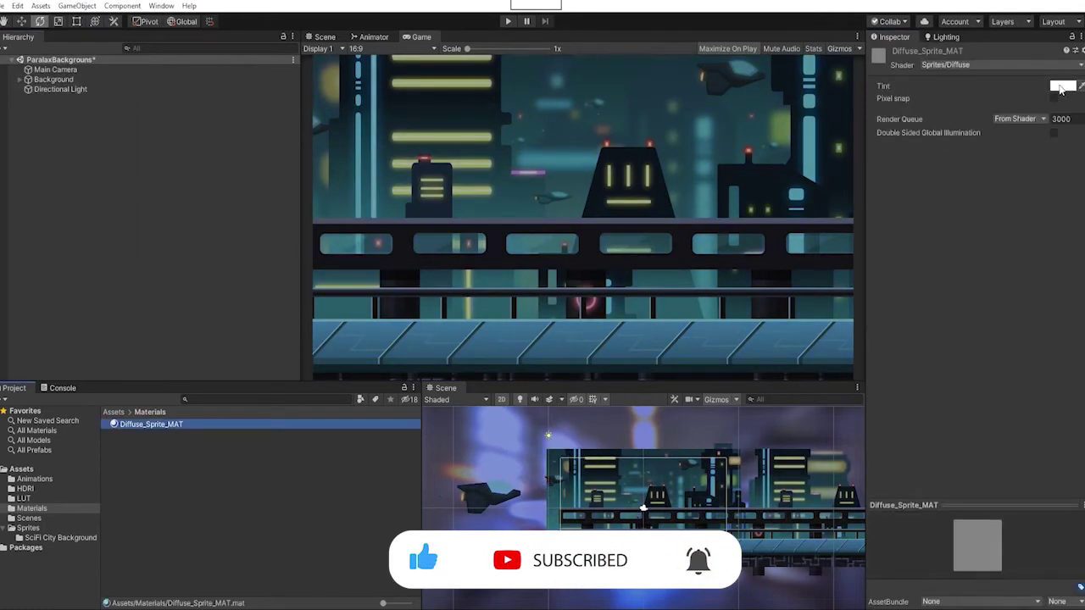
click(1061, 87)
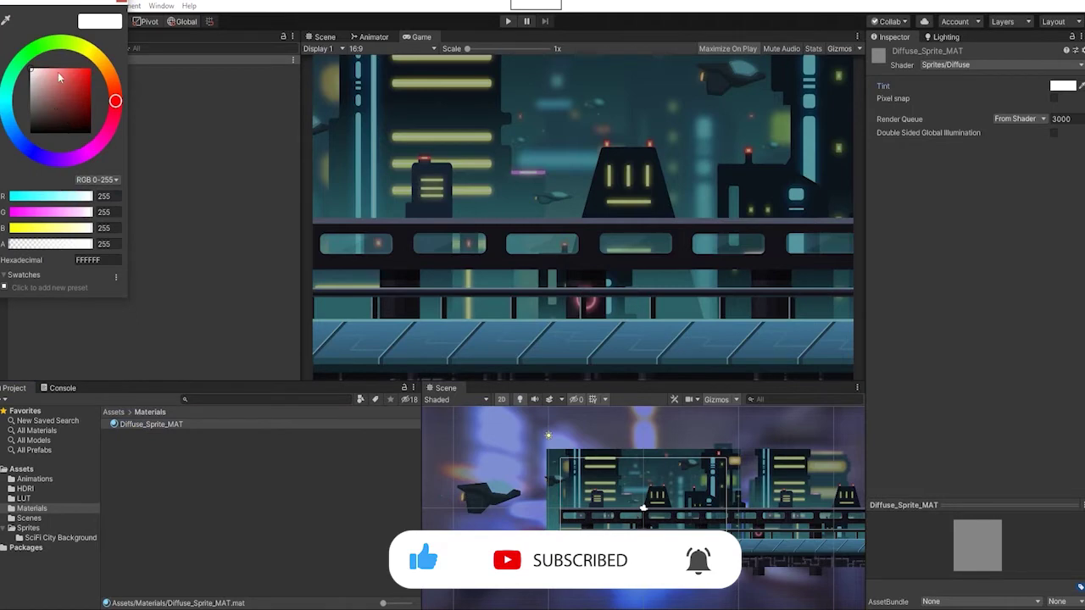
drag(50, 75, 59, 86)
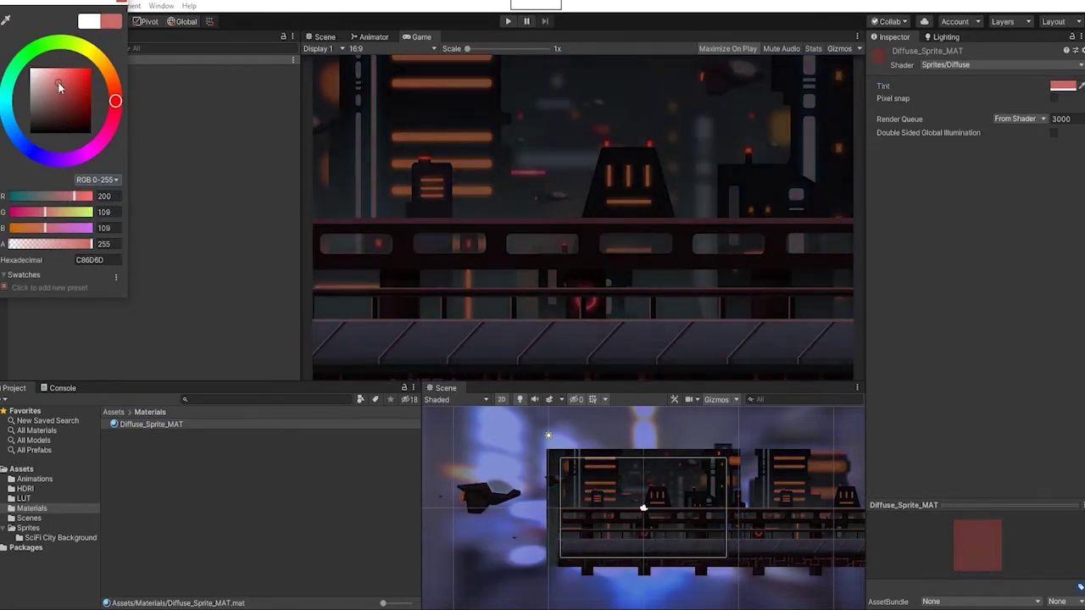
click(23, 143)
drag(53, 79, 46, 69)
click(7, 115)
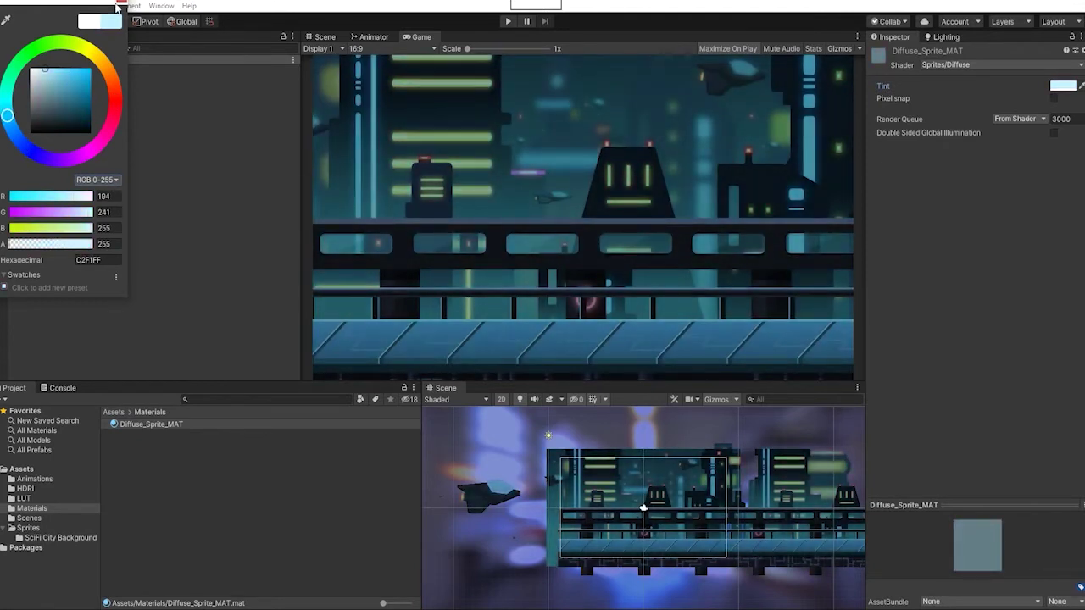
click(118, 7)
- Add a point light as a child of Ships_Background_1 and move it to the ship's tail, about X -4.27, Y -0.63
click(75, 118)
click(475, 485)
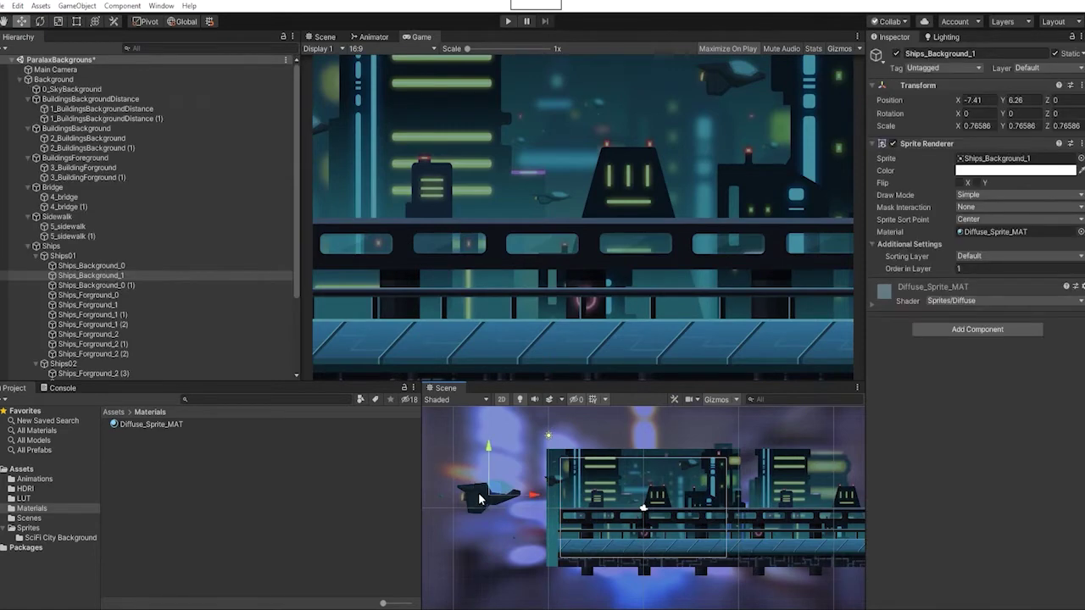
right_click(142, 275)
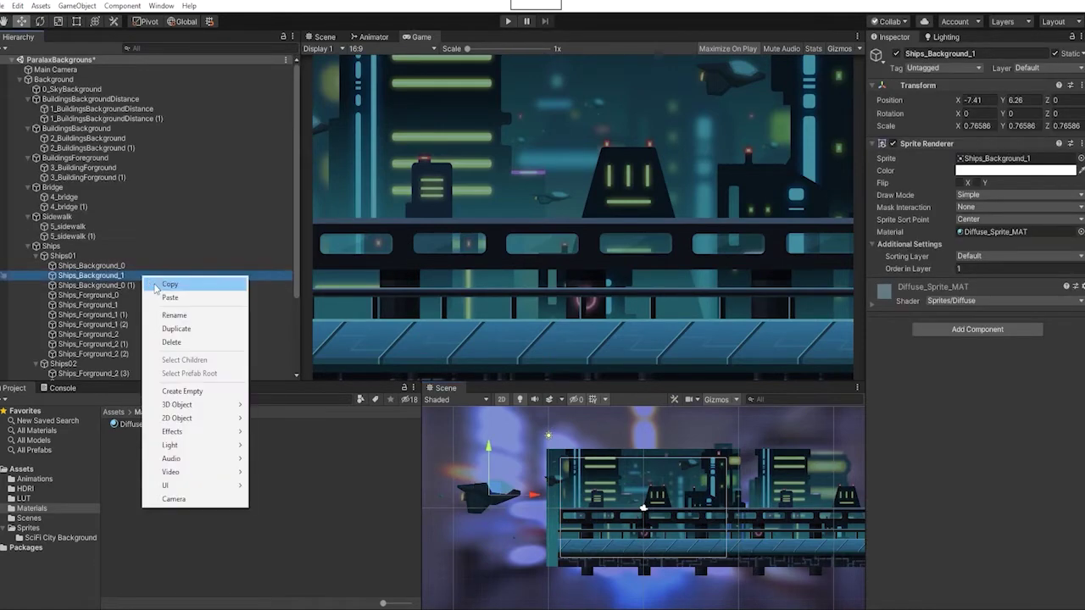
mouse_move(194, 445)
click(281, 460)
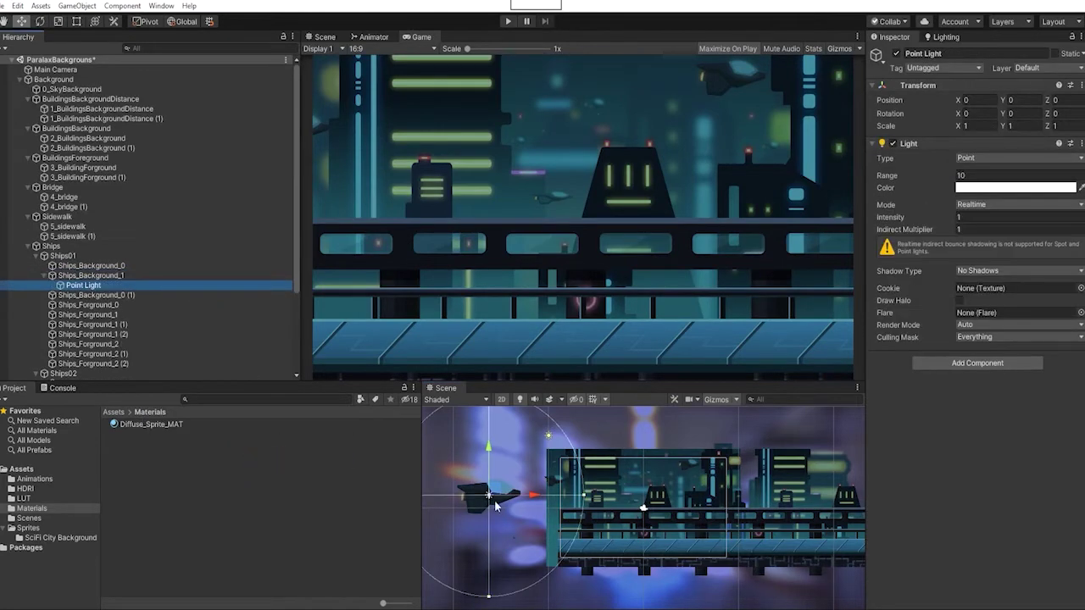
drag(496, 495, 465, 498)
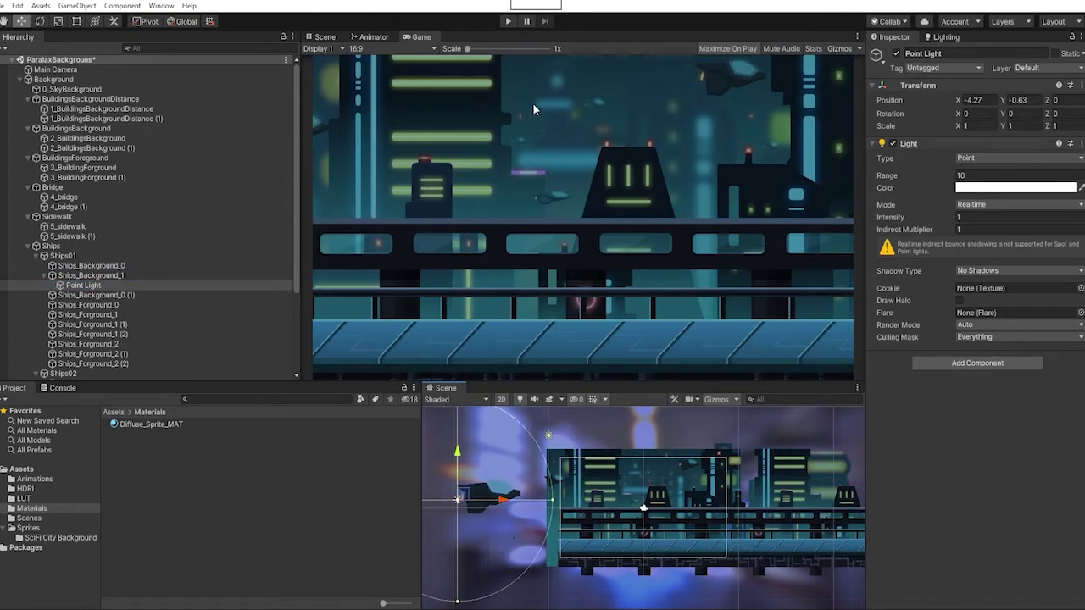
- Bring the point light in front of the ship, to about X -3.59, Z -1.24, and raise its intensity to 2.1
click(501, 400)
alt+drag(586, 551, 743, 515)
drag(540, 522, 525, 536)
drag(937, 219, 950, 220)
click(503, 400)
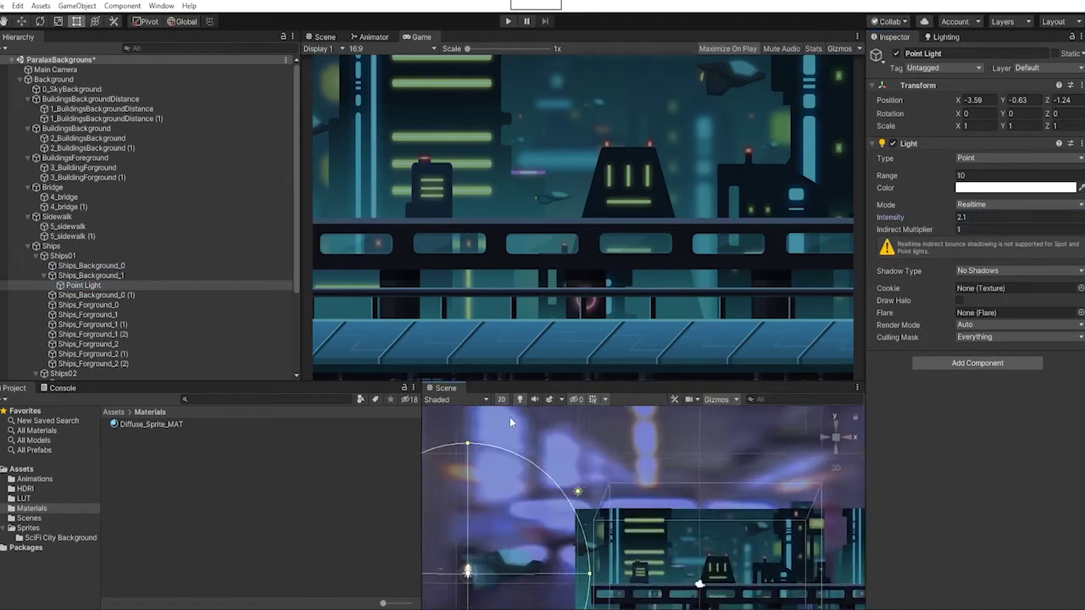
- Change the point light's color to orange
click(1008, 187)
click(108, 69)
click(69, 76)
- Shift the point light to about X -3.94, Y -0.28, with intensity 5.01 and indirect multiplier 1.5
drag(939, 218, 945, 219)
drag(505, 527, 502, 524)
key(w)
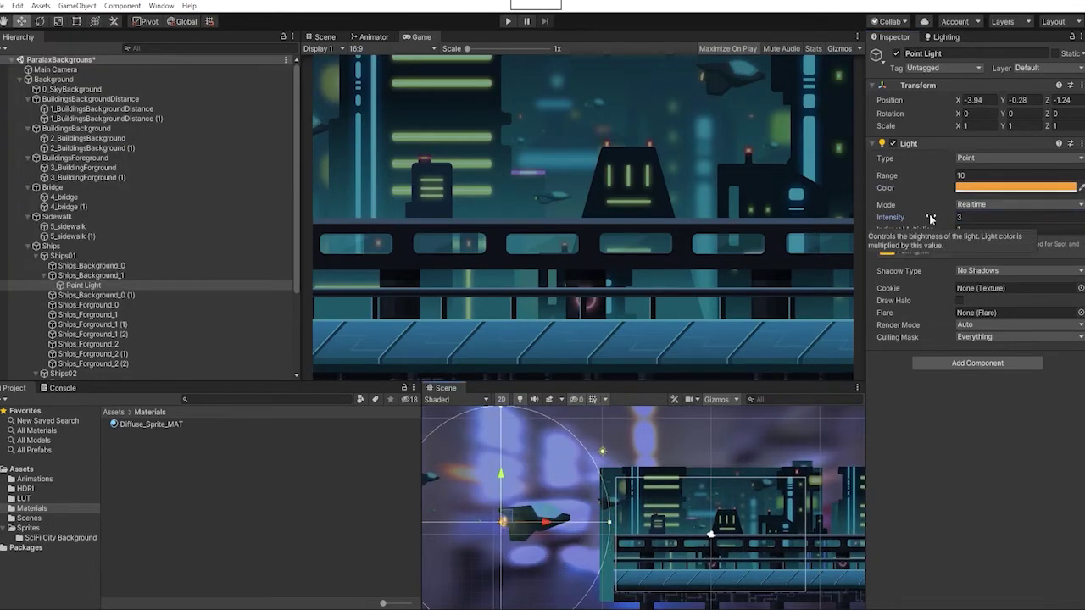
drag(932, 230, 938, 233)
click(963, 218)
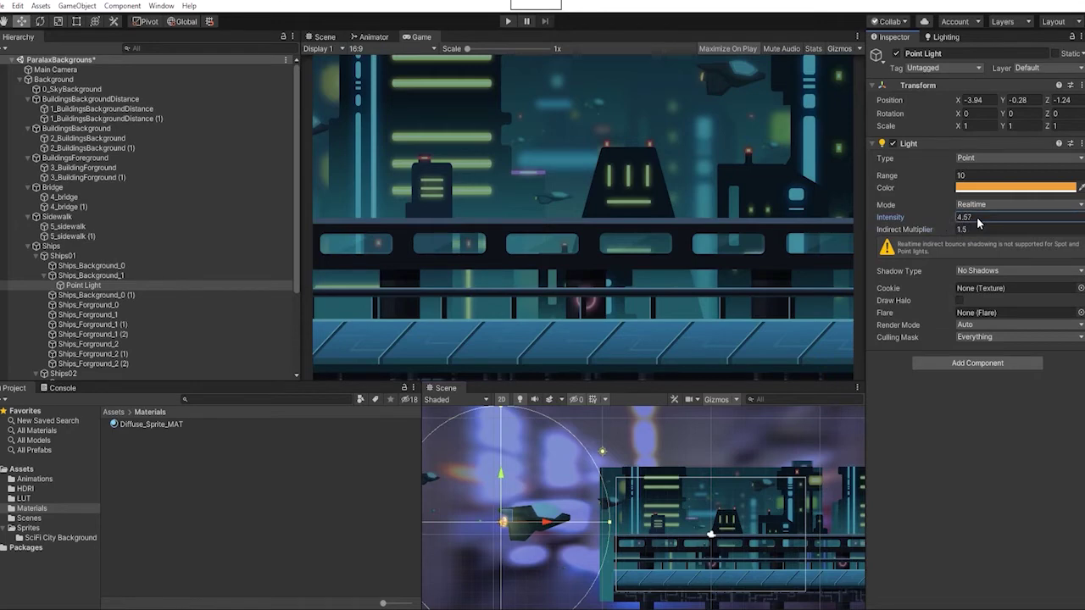
- Collapse the Background object, and set the directional light to hard shadows with an intensity of 1.06
click(19, 79)
click(57, 90)
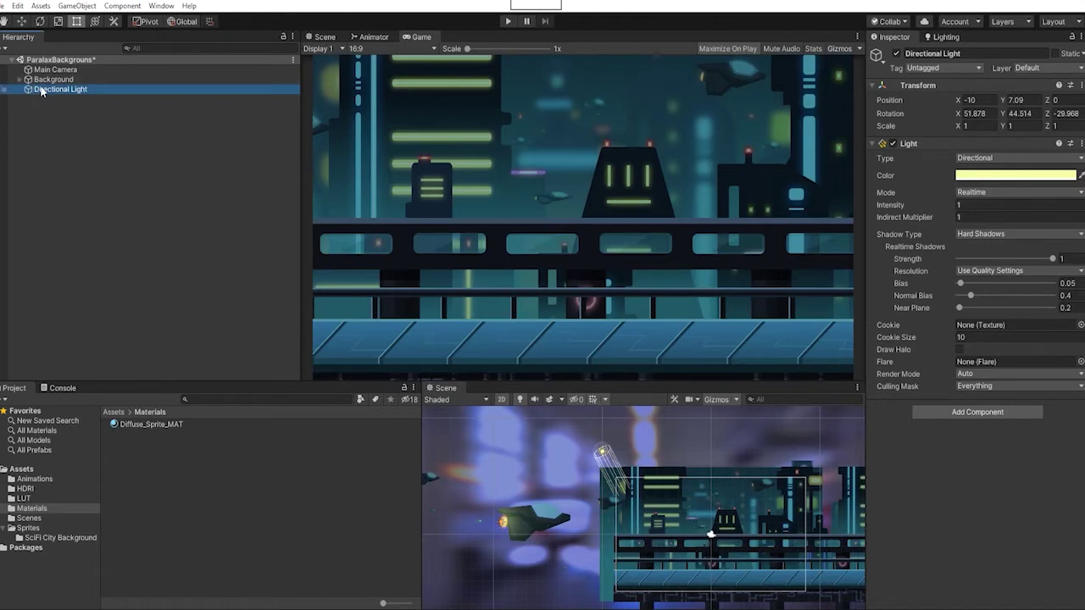
click(917, 206)
drag(916, 206, 919, 206)
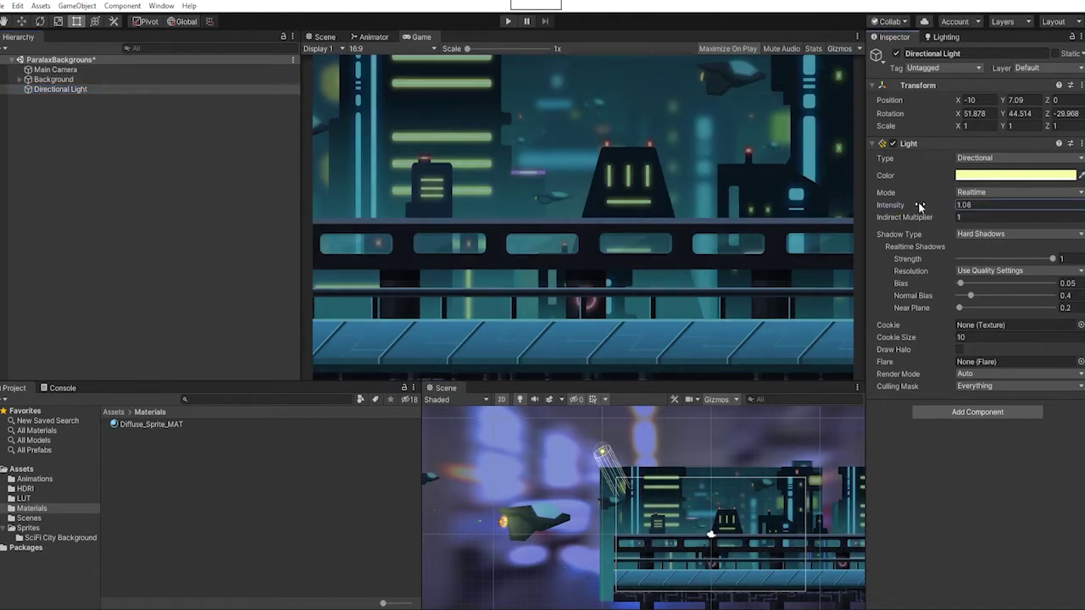
- Add a Post-process Layer component to the Main Camera
click(55, 69)
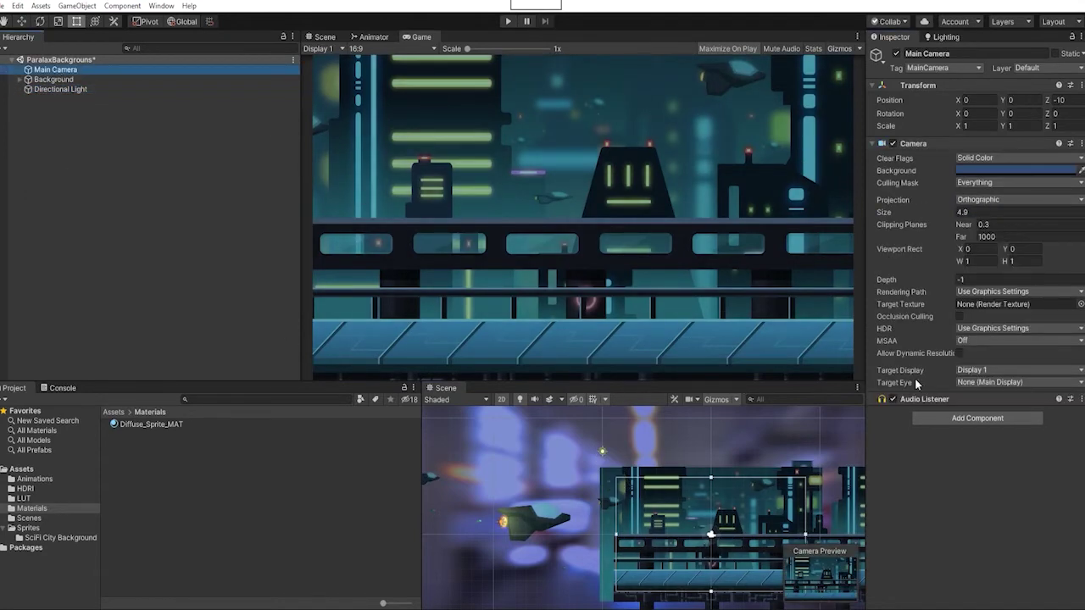
click(977, 418)
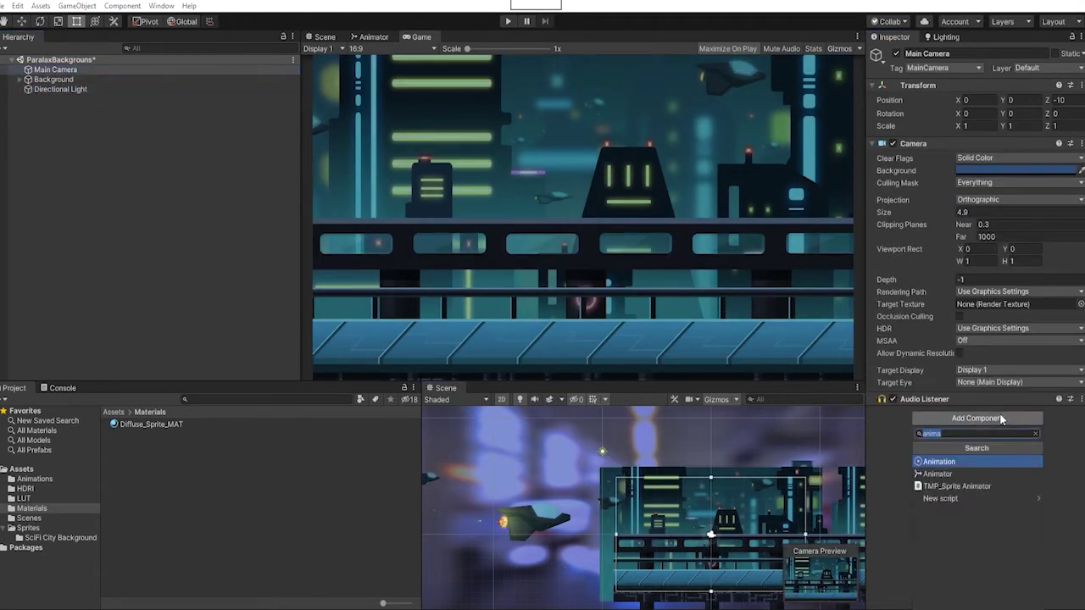
text(post)
key(Down)
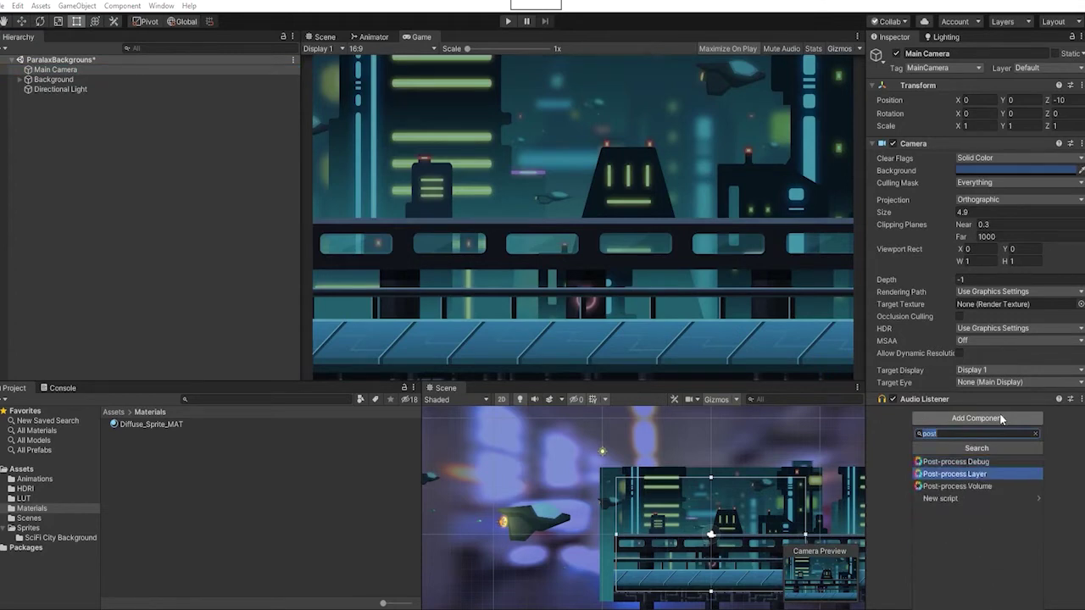
key(Return)
- Set both the Post-process Layer's volume blending layer and the Main Camera's object layer to UI
click(983, 452)
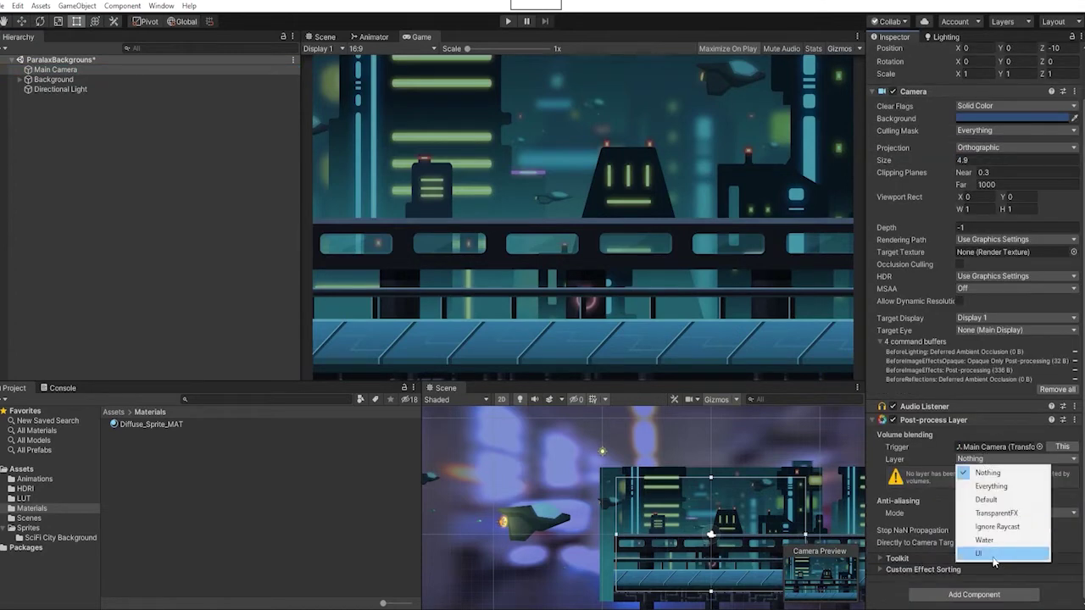
click(994, 561)
scroll(1021, 208, up, 2)
scroll(1022, 209, up, 2)
click(1039, 69)
click(1019, 136)
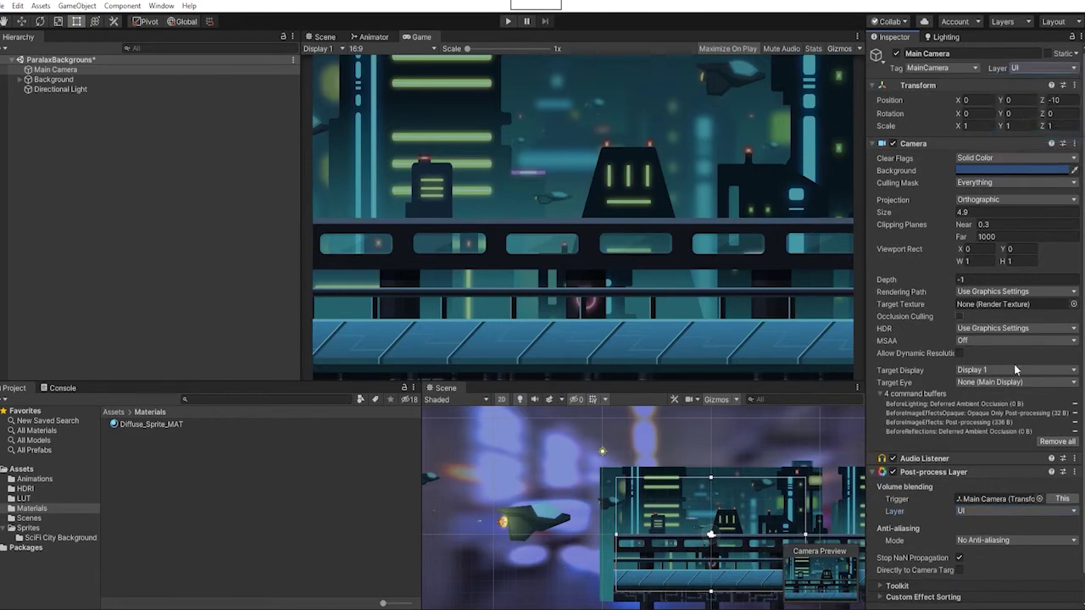
- Set the Post-process Layer's anti-aliasing mode to Fast Approximate Anti-aliasing (FXAA)
scroll(1017, 368, down, 2)
click(1002, 514)
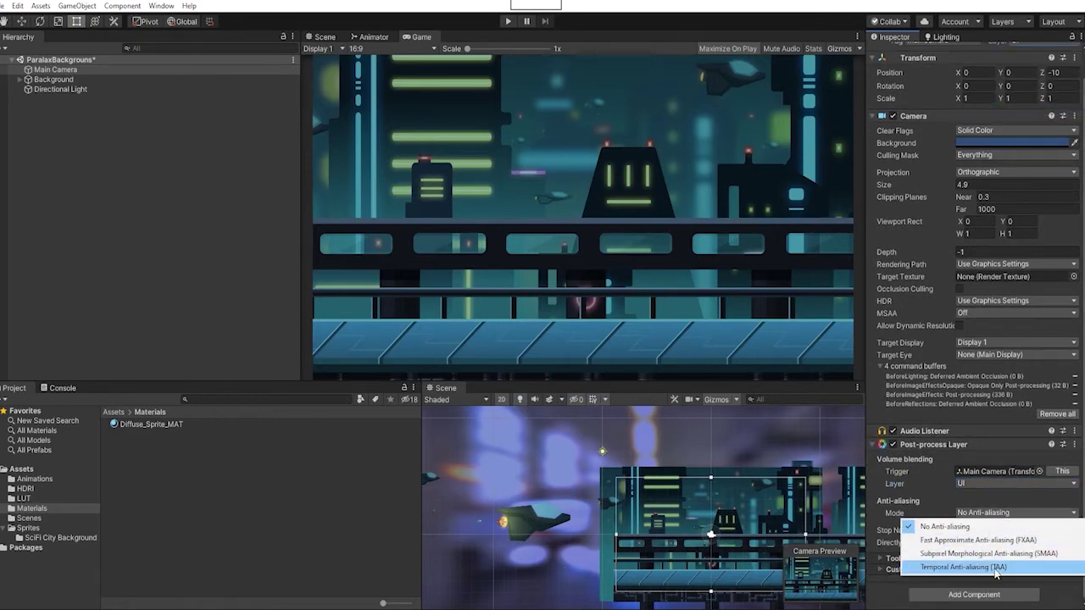
click(1017, 540)
- Add a Post-process Volume component to the Main Camera, make it global and create a new profile for it
scroll(992, 576, down, 1)
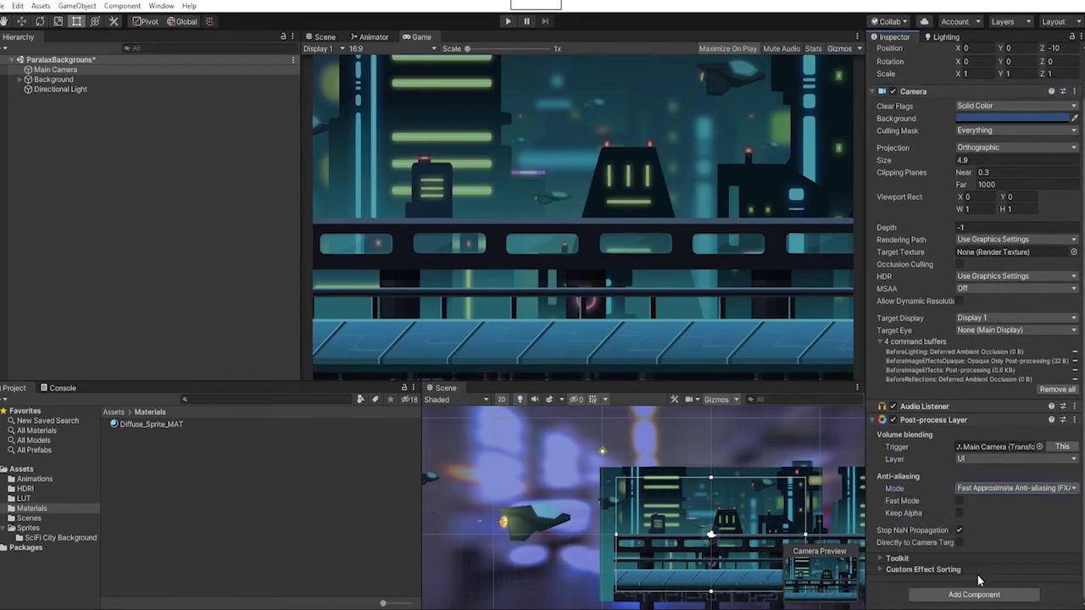
click(974, 594)
text(post)
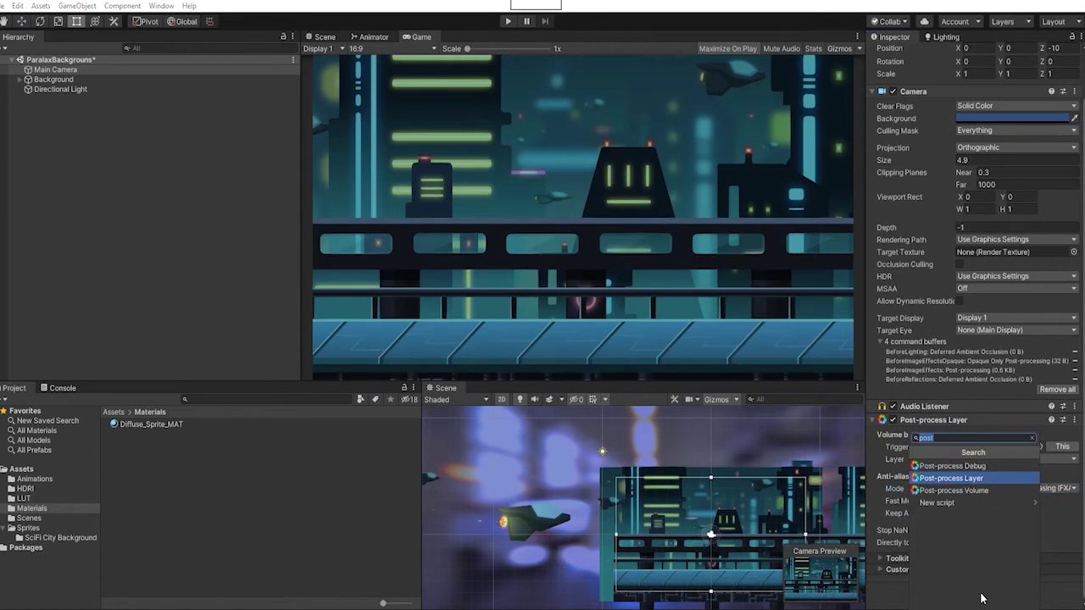
click(981, 491)
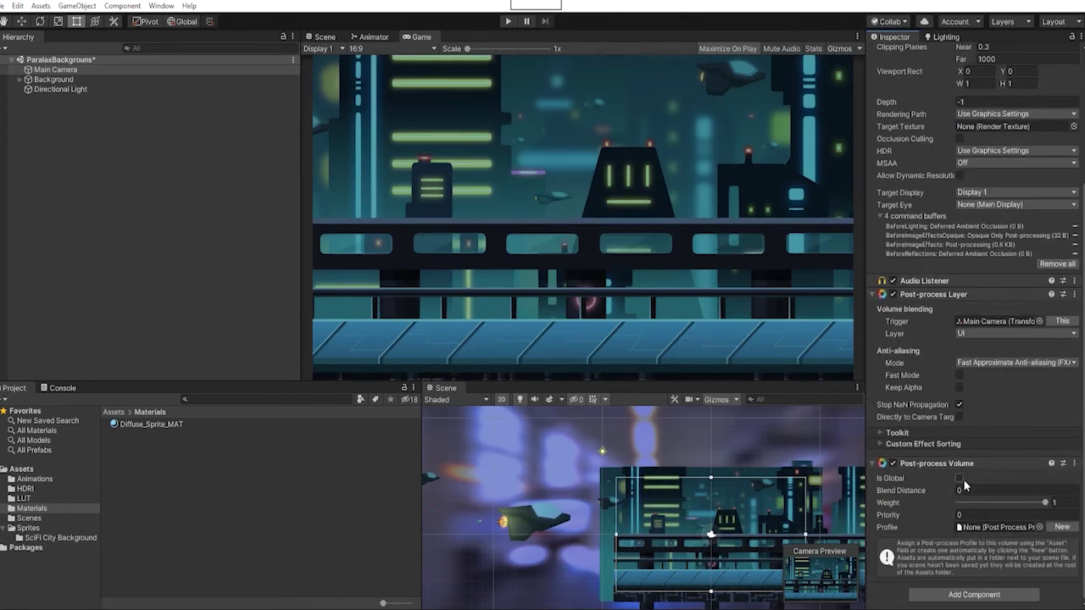
click(960, 479)
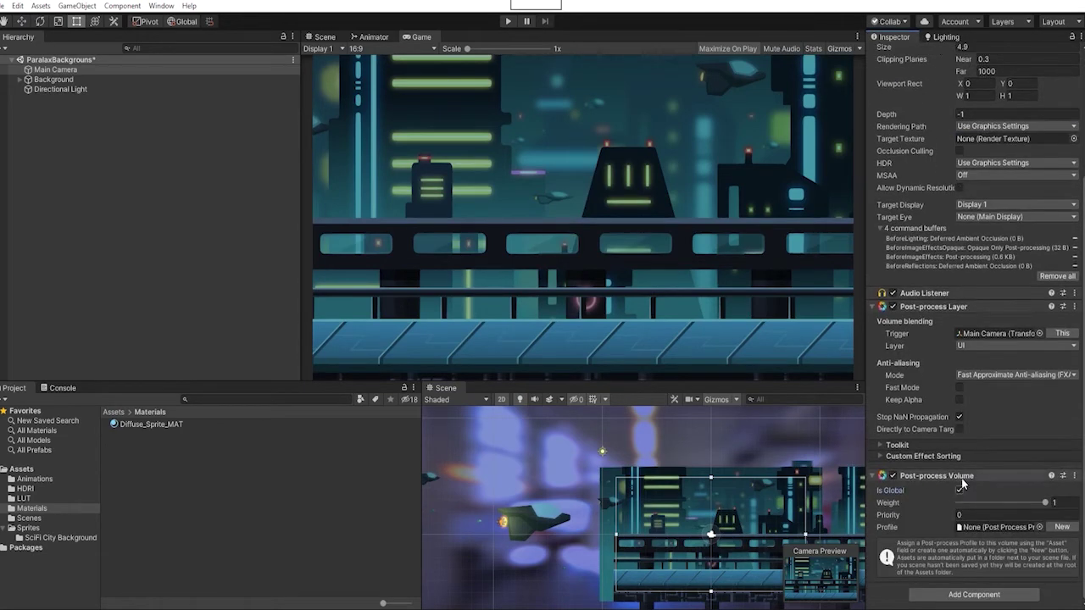
click(1062, 527)
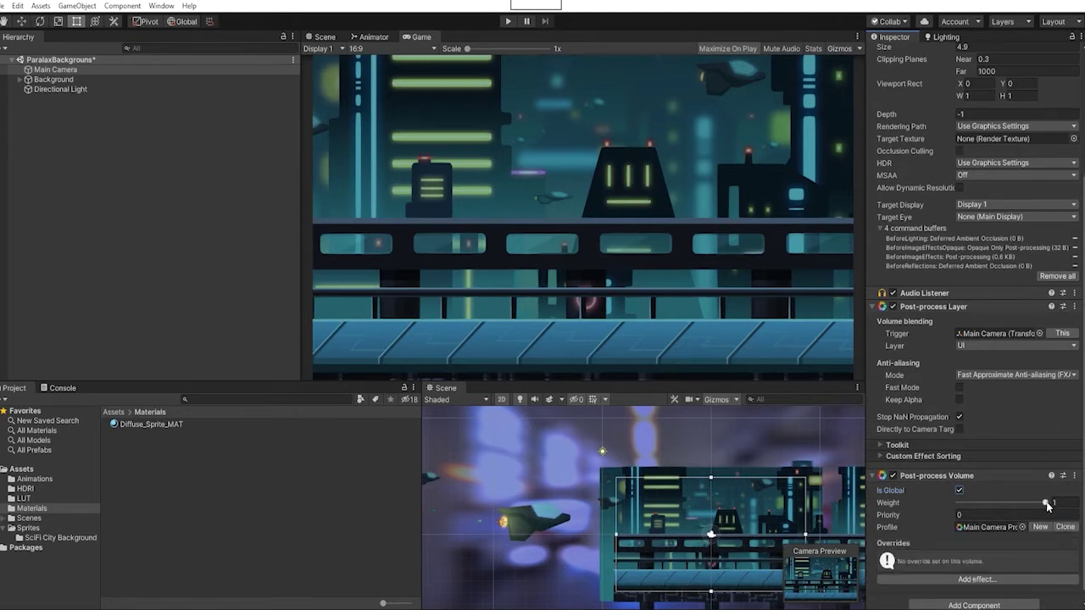
- Add a Vignette effect to the volume, override its mode and color, and make the color red
click(1007, 579)
mouse_move(1030, 583)
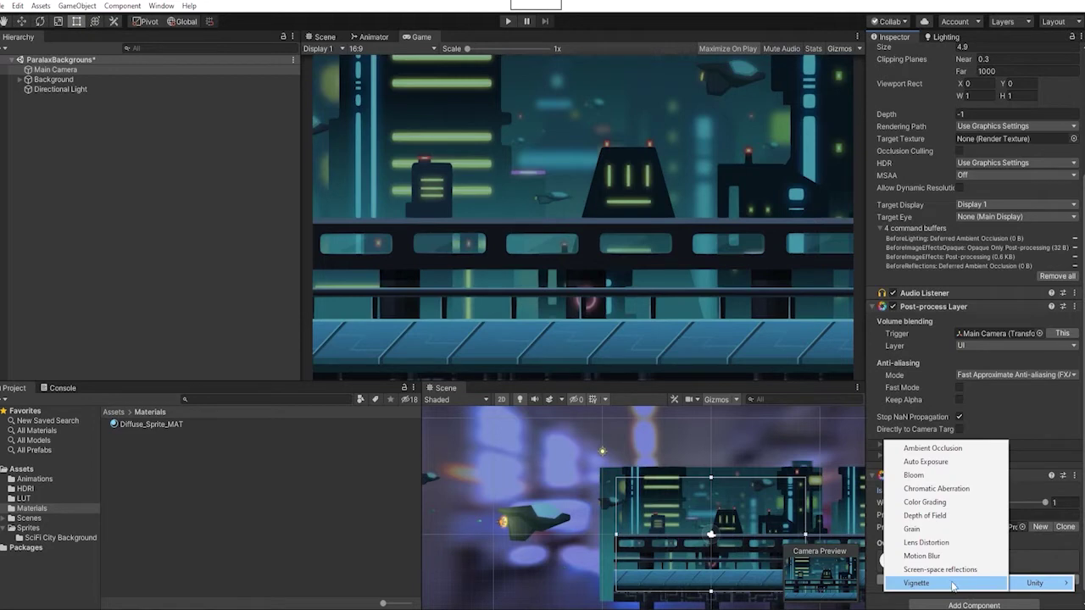
click(952, 584)
click(879, 556)
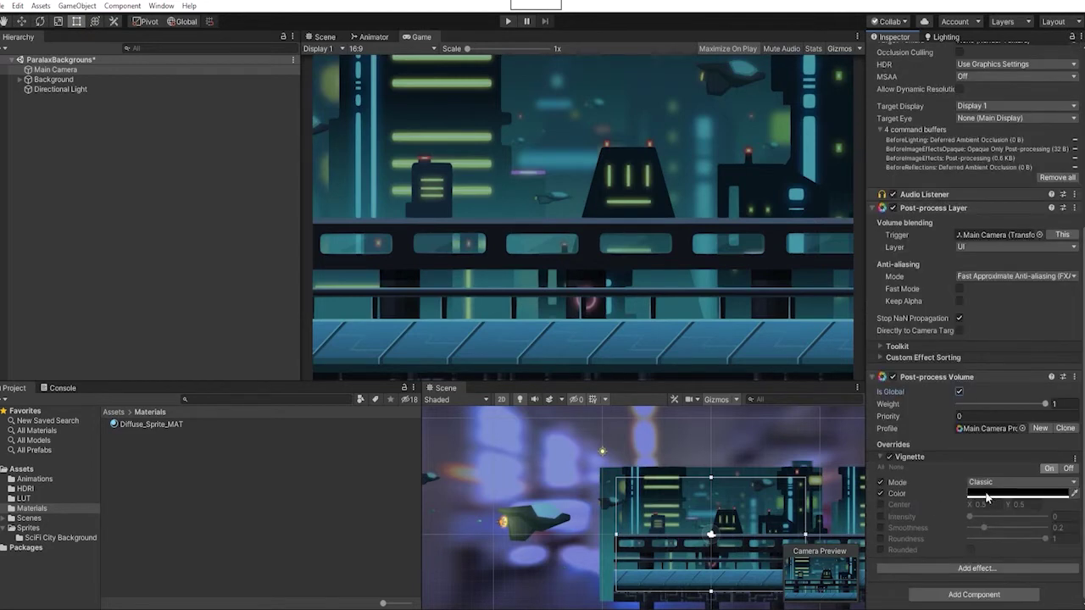
click(986, 494)
drag(70, 83, 76, 75)
drag(93, 54, 121, 96)
click(126, 5)
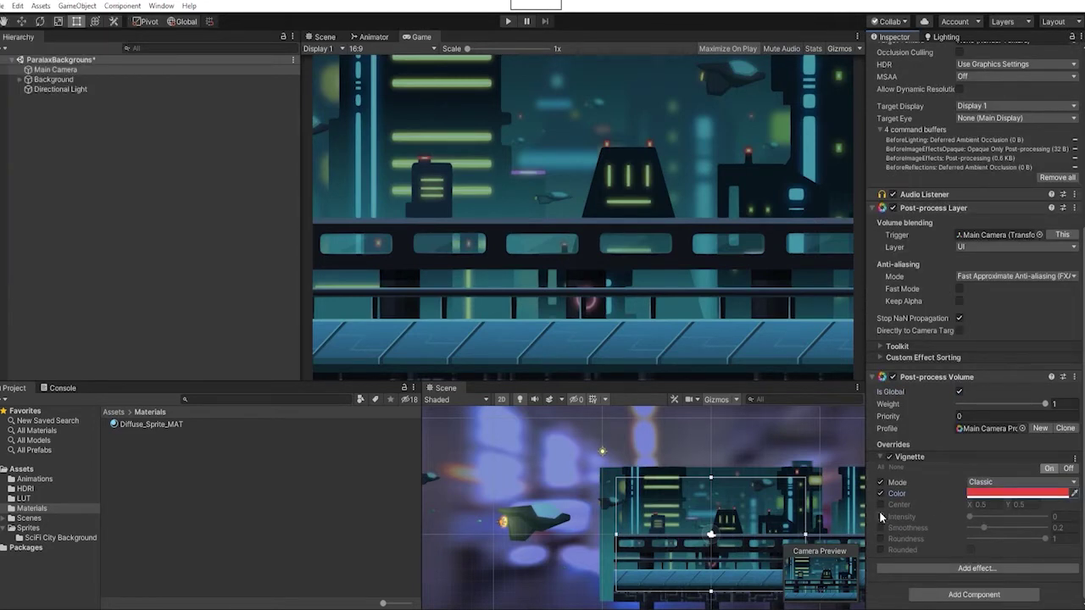
- Override the vignette's intensity and smoothness, setting them to 0.538 and 0.243
click(881, 516)
drag(971, 516, 1010, 517)
click(880, 527)
- Try yellow and blue hues for the vignette color, settle on dark blue (004772), and collapse the Vignette settings
click(992, 493)
click(99, 58)
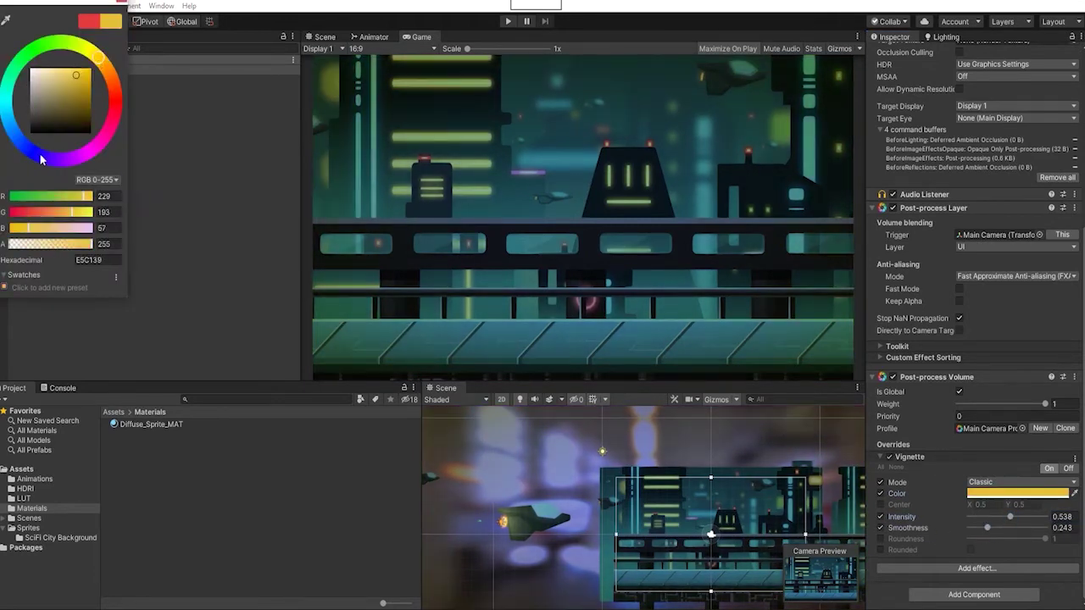
click(35, 155)
click(90, 55)
click(33, 151)
mouse_move(87, 93)
mouse_down()
mouse_move(81, 68)
mouse_move(91, 105)
mouse_up()
click(97, 57)
click(8, 114)
drag(12, 126, 10, 124)
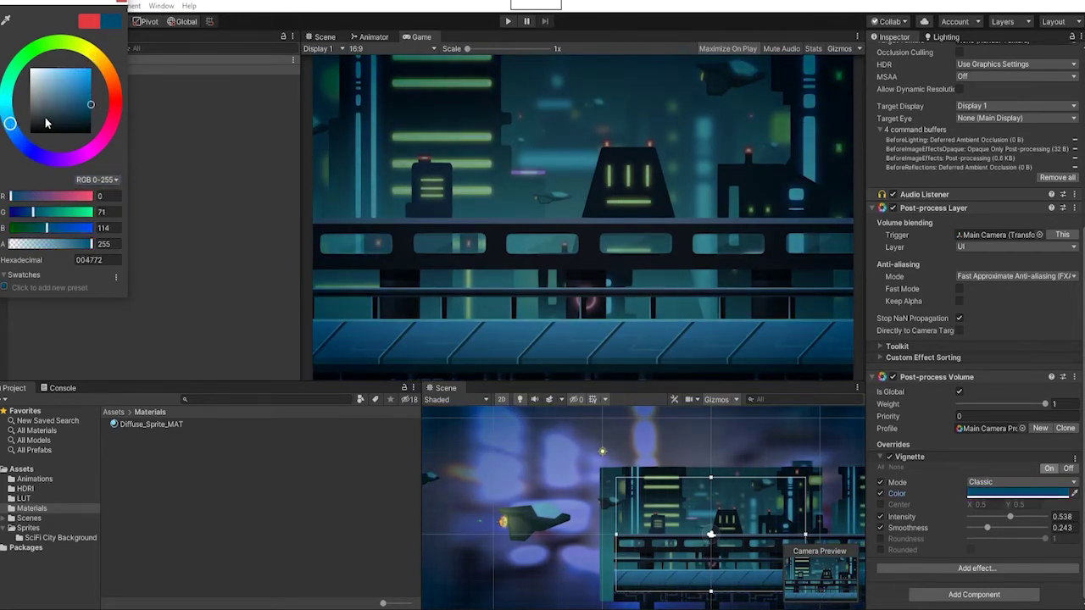
click(886, 459)
click(882, 459)
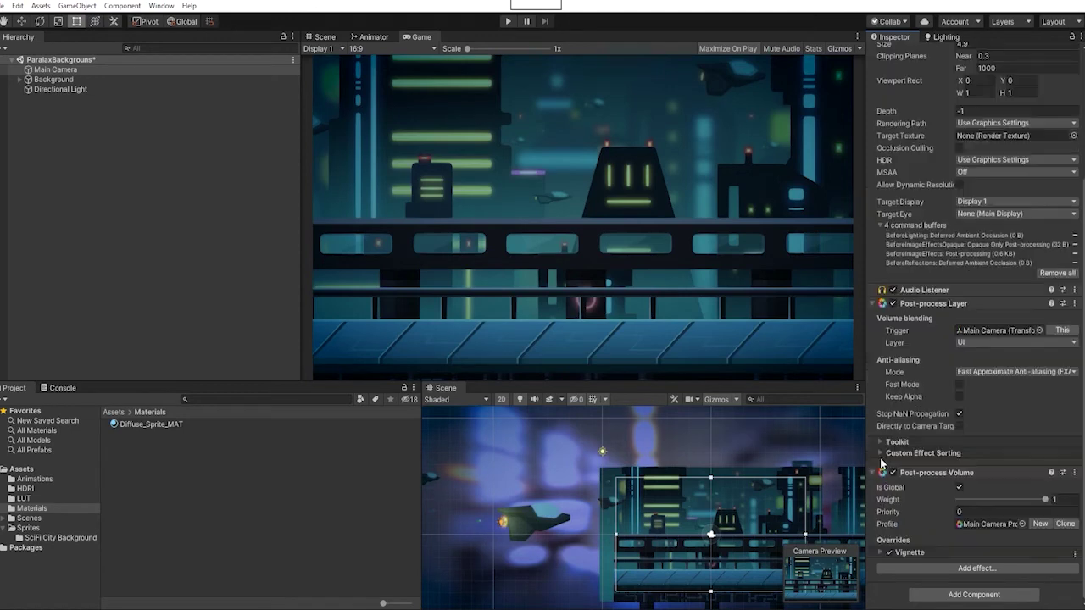
- Add a Bloom effect to the post-process volume and expand its settings
click(976, 567)
click(918, 469)
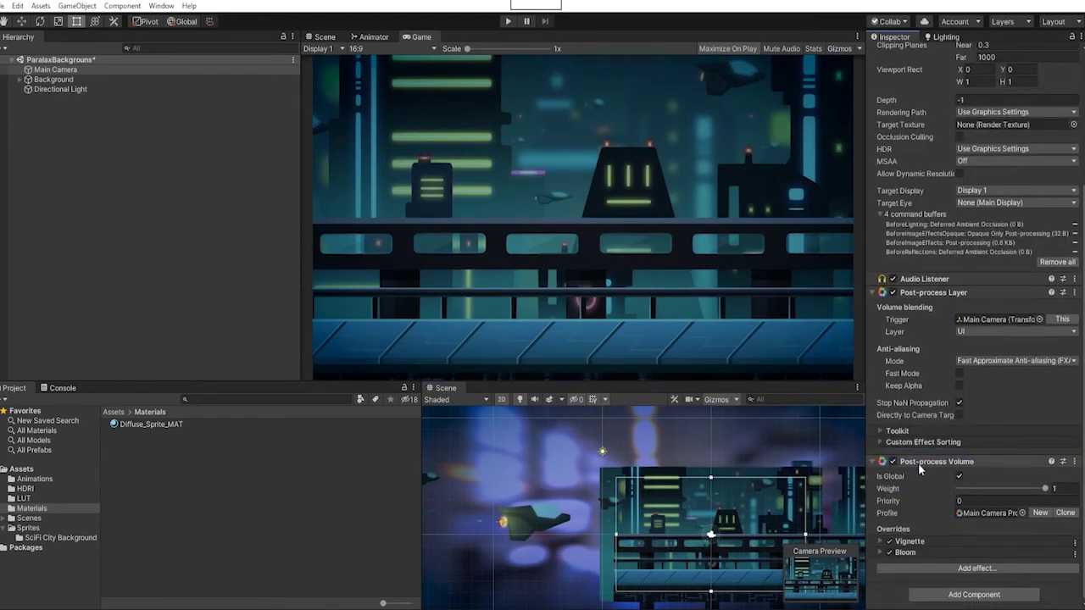
click(907, 552)
- Override the bloom's intensity with 5 and its threshold with 0.61
scroll(945, 504, down, 4)
click(881, 433)
click(972, 433)
text(5)
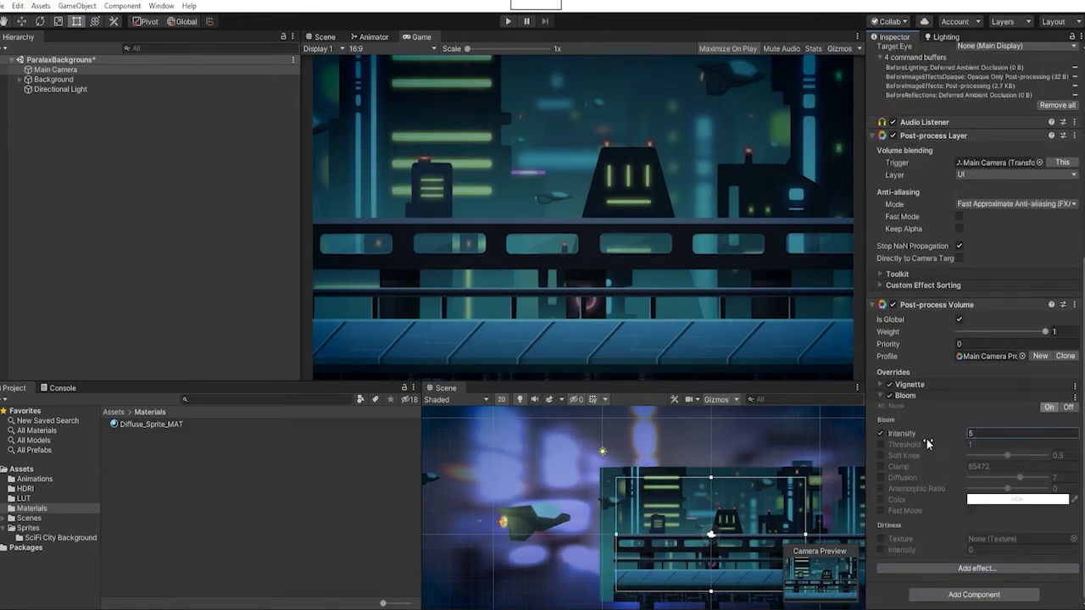
drag(928, 443, 936, 445)
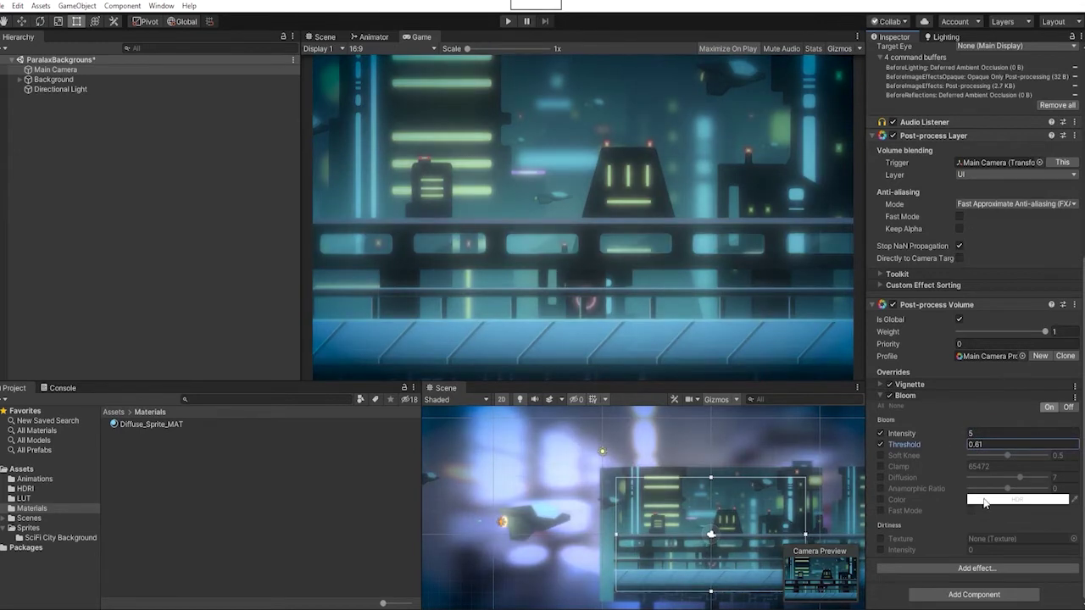
- Override the bloom color with a light blue tint and set its intensity to 3.83
click(983, 499)
click(101, 65)
drag(75, 74, 61, 70)
drag(23, 144, 20, 139)
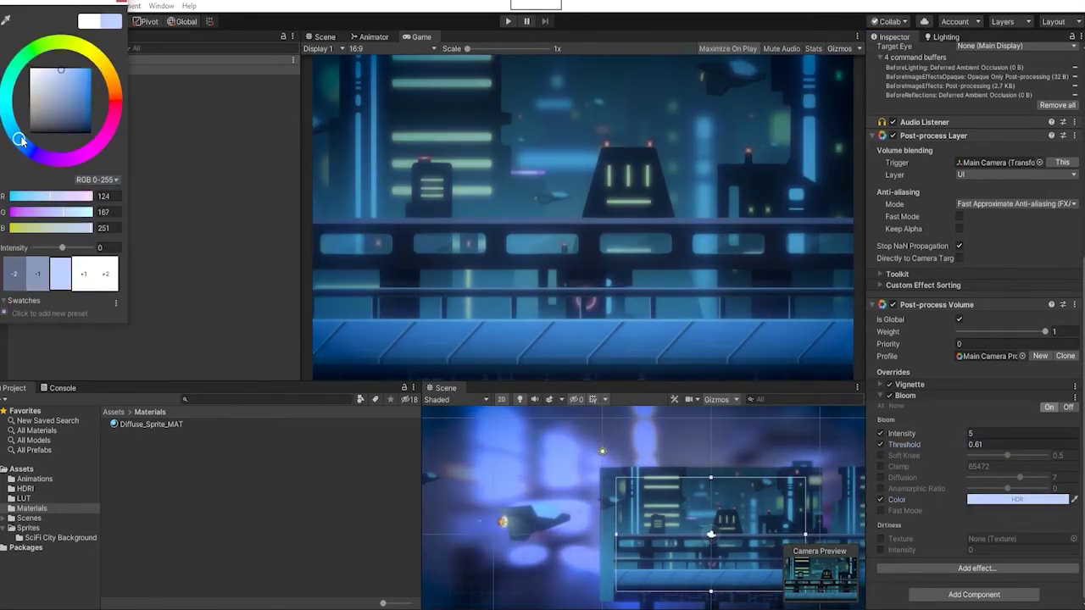
click(59, 72)
click(122, 3)
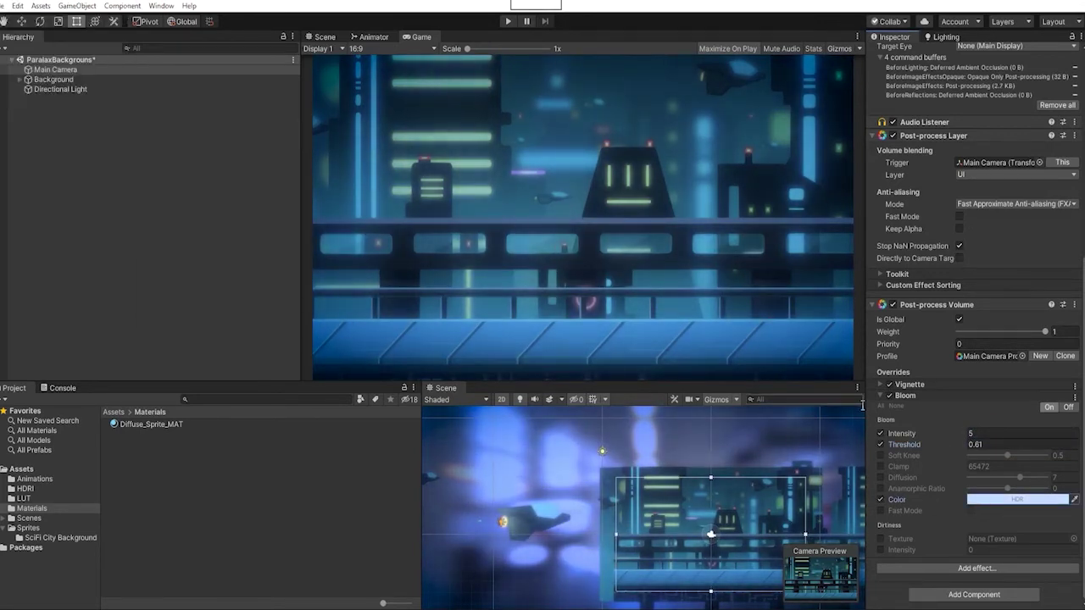
drag(948, 433, 937, 432)
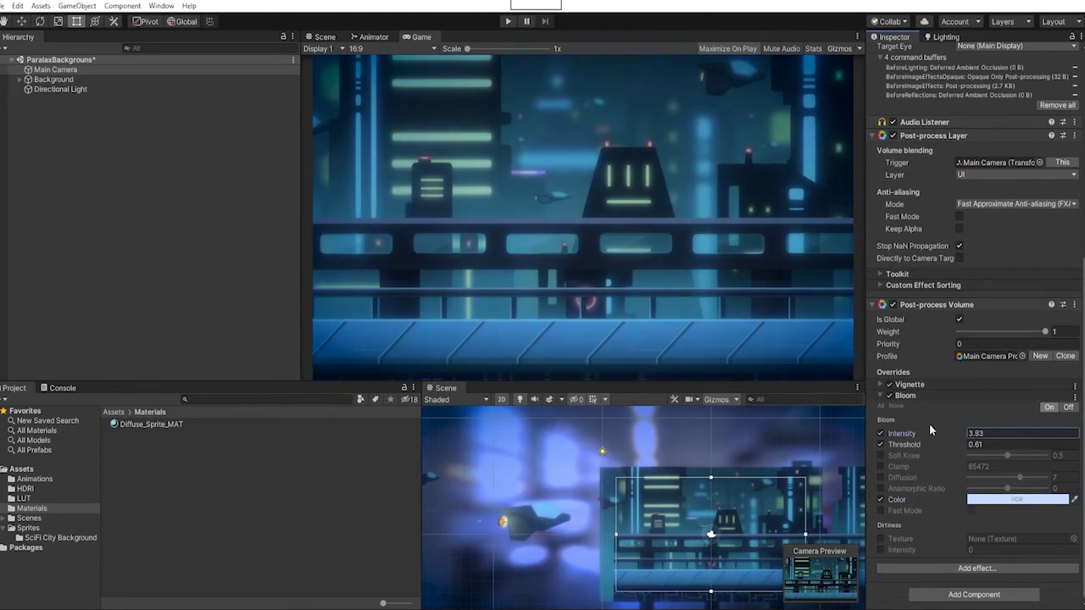
- Set the directional light's intensity to 1.32 and adjust the scene's environment lighting
click(61, 89)
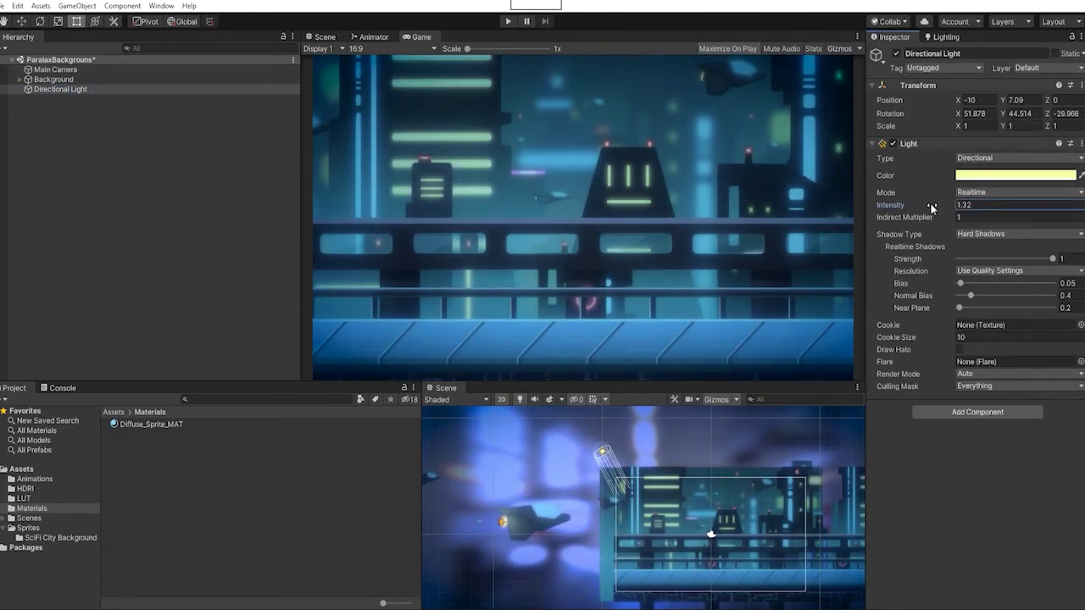
click(1016, 175)
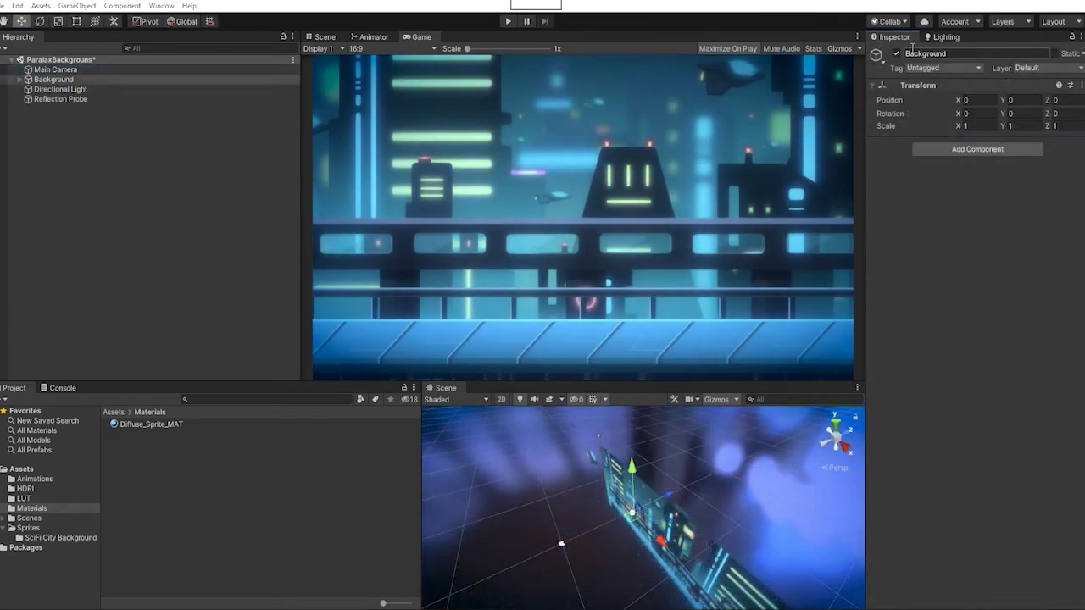
click(937, 38)
drag(960, 140, 965, 142)
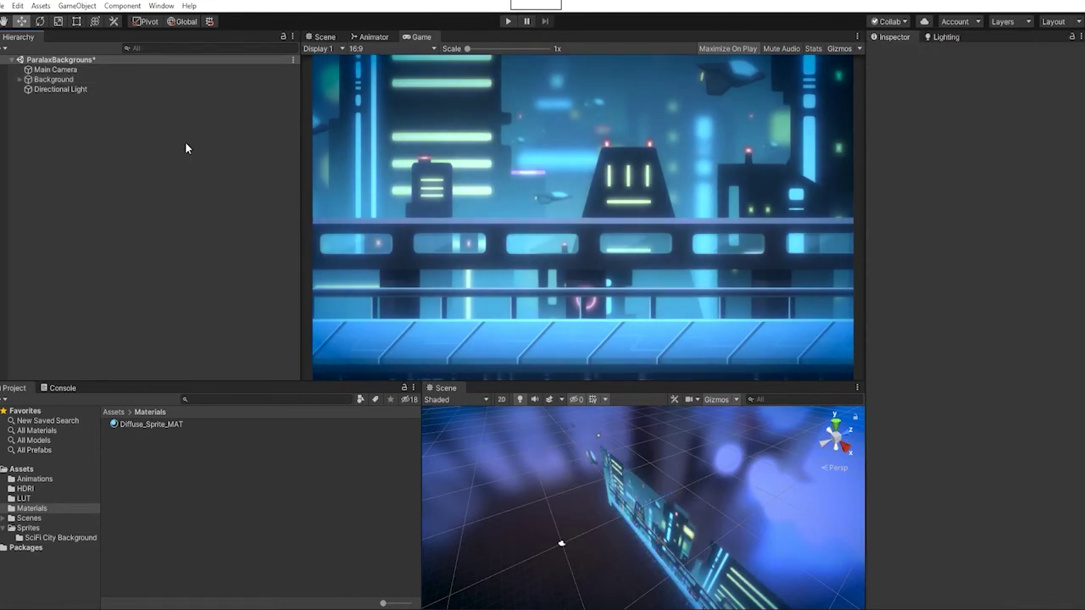
- Collapse the Main Camera's Post-process Layer and add a Color Grading effect to its post-process volume
click(97, 74)
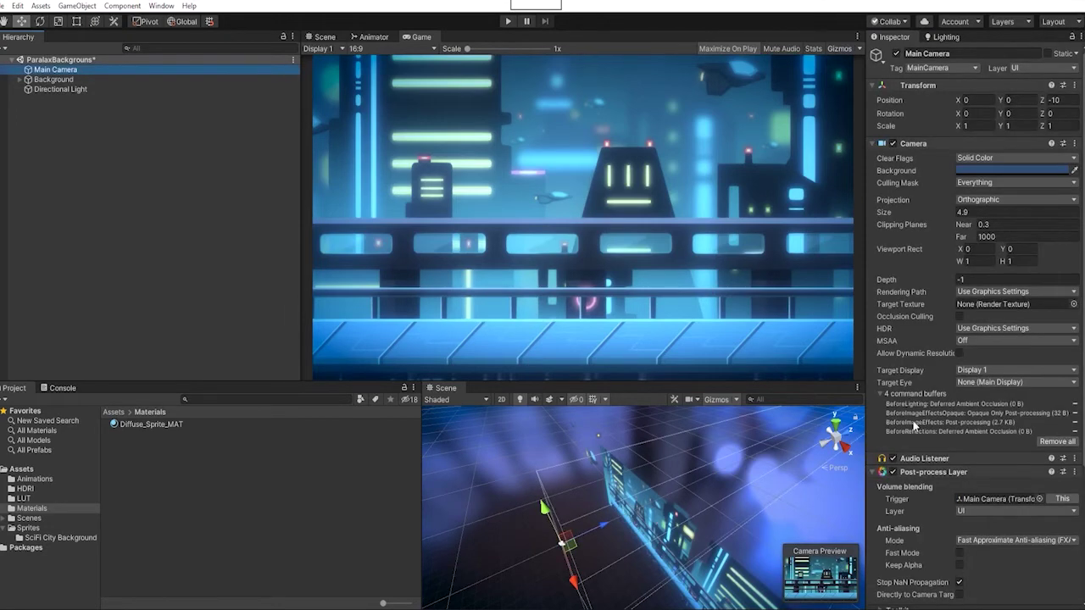
scroll(914, 424, down, 5)
click(881, 293)
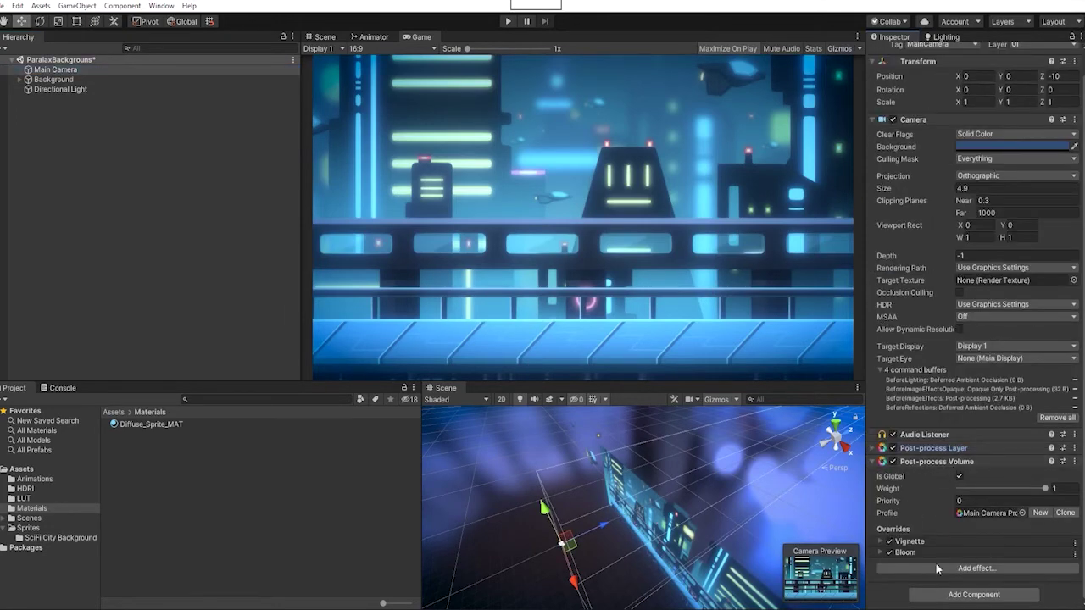
click(937, 569)
mouse_move(962, 580)
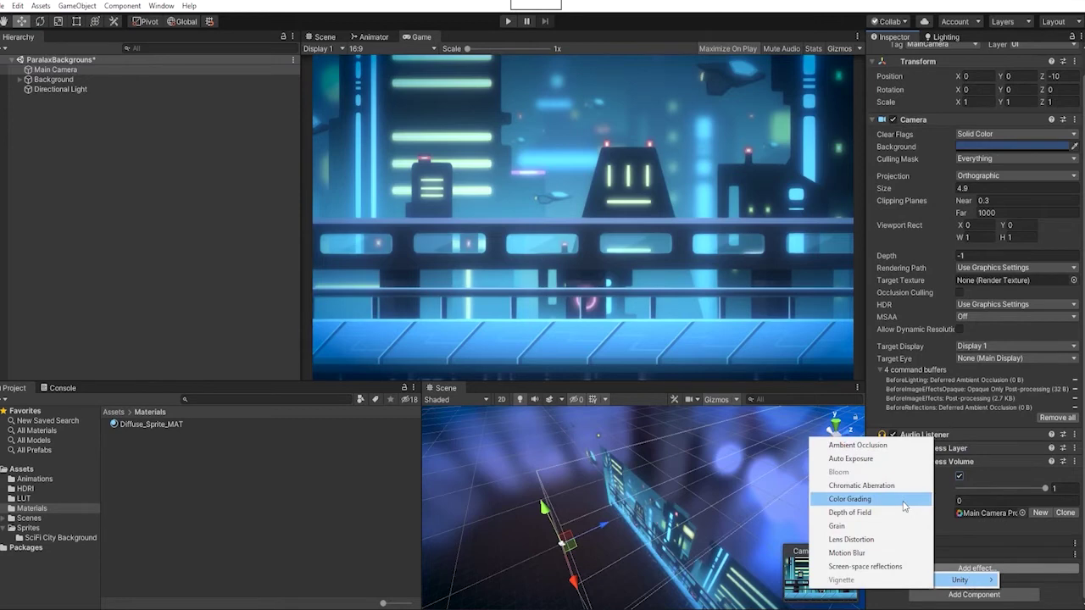
click(850, 499)
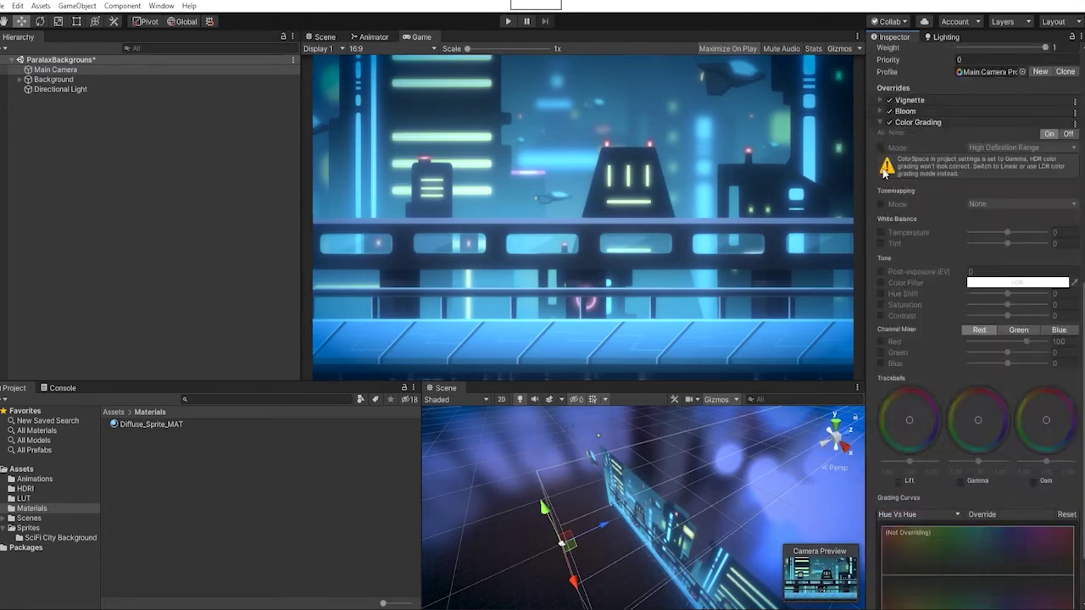
- Override the color grading mode with Low Definition Range and enable the lookup texture override
click(881, 147)
click(975, 148)
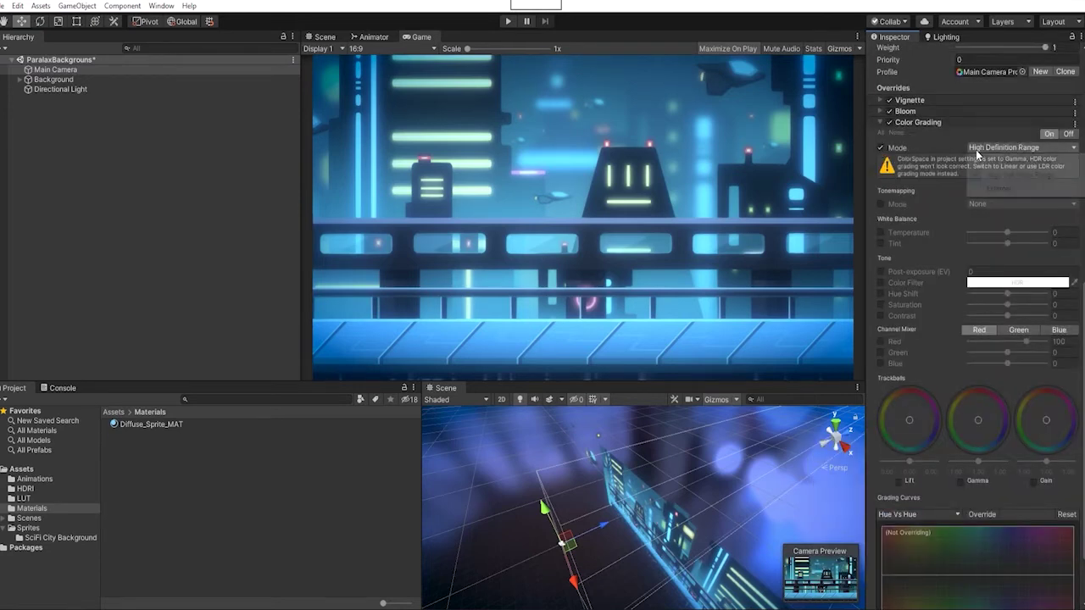
click(1007, 162)
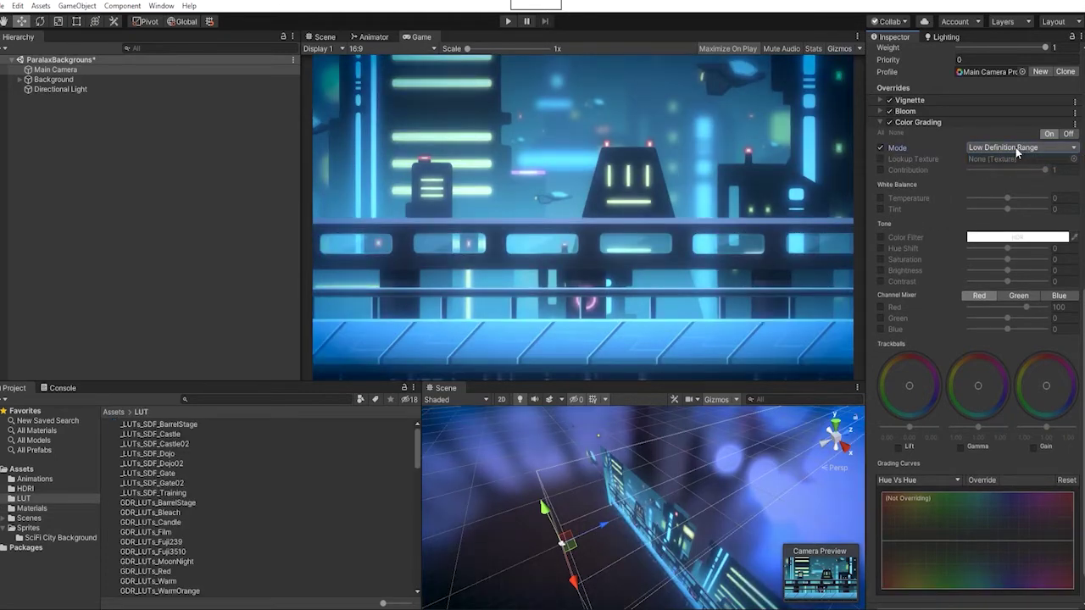
click(881, 159)
click(1073, 158)
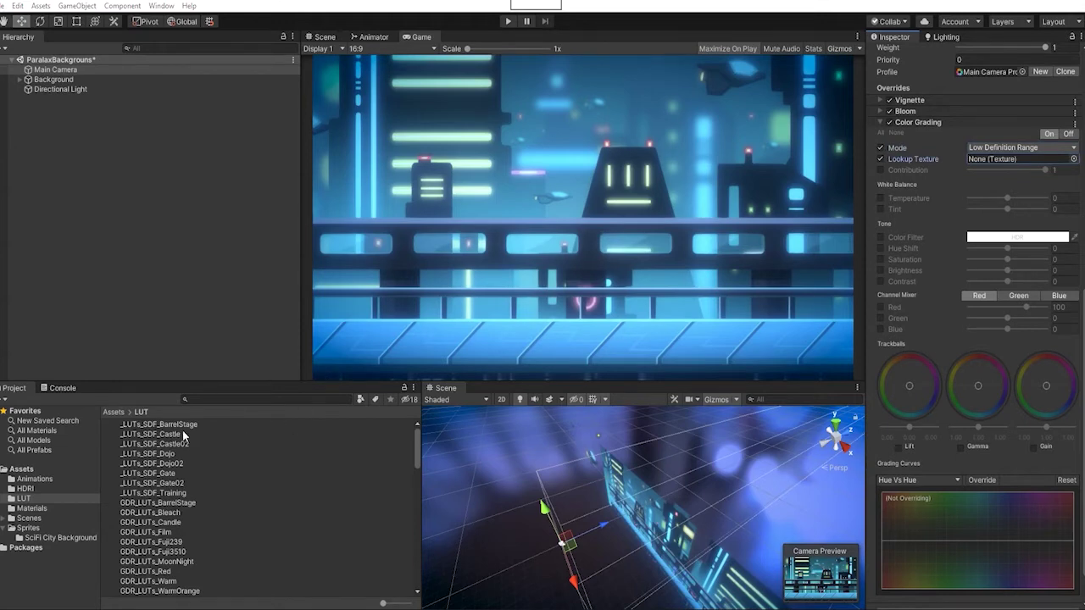
- Try the SDF BarrelStage, Castle, Castle02 and Dojo LUTs as lookup texture, toggling color grading to compare the look
drag(182, 428, 1005, 168)
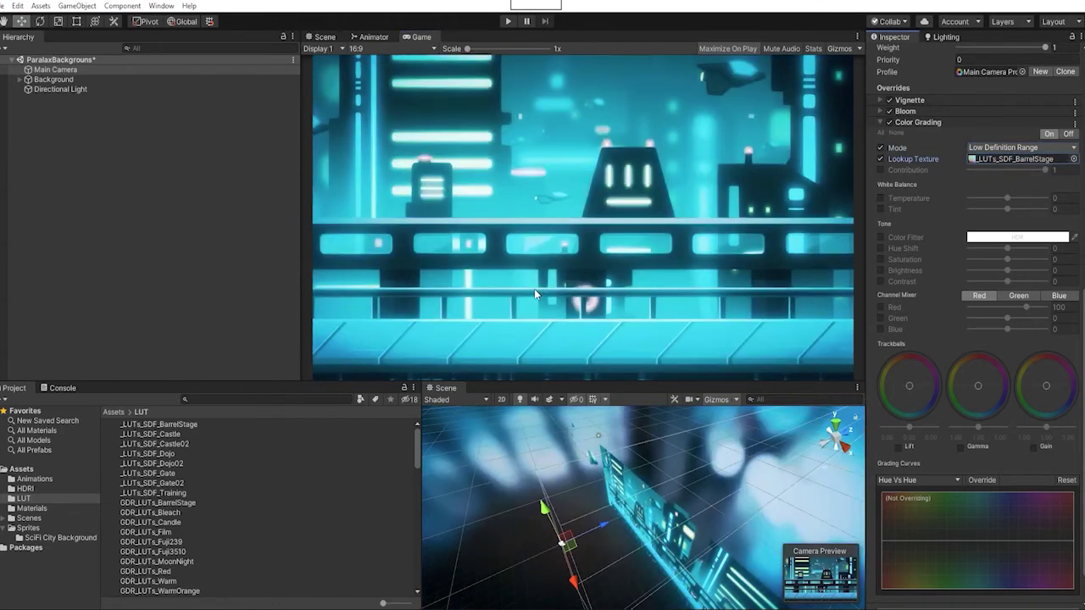
drag(152, 434, 990, 180)
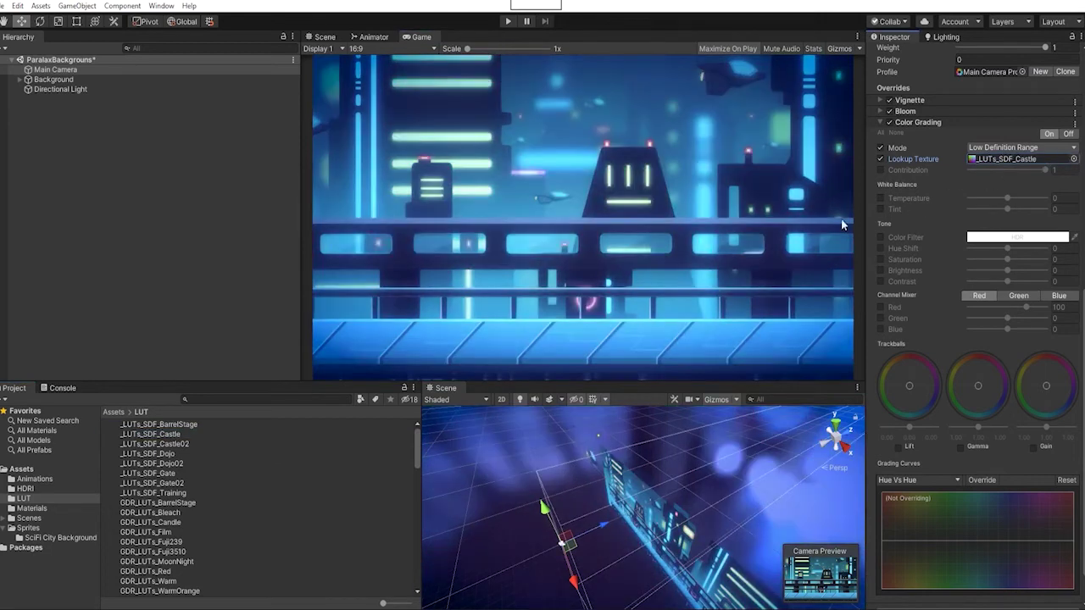
drag(178, 444, 972, 165)
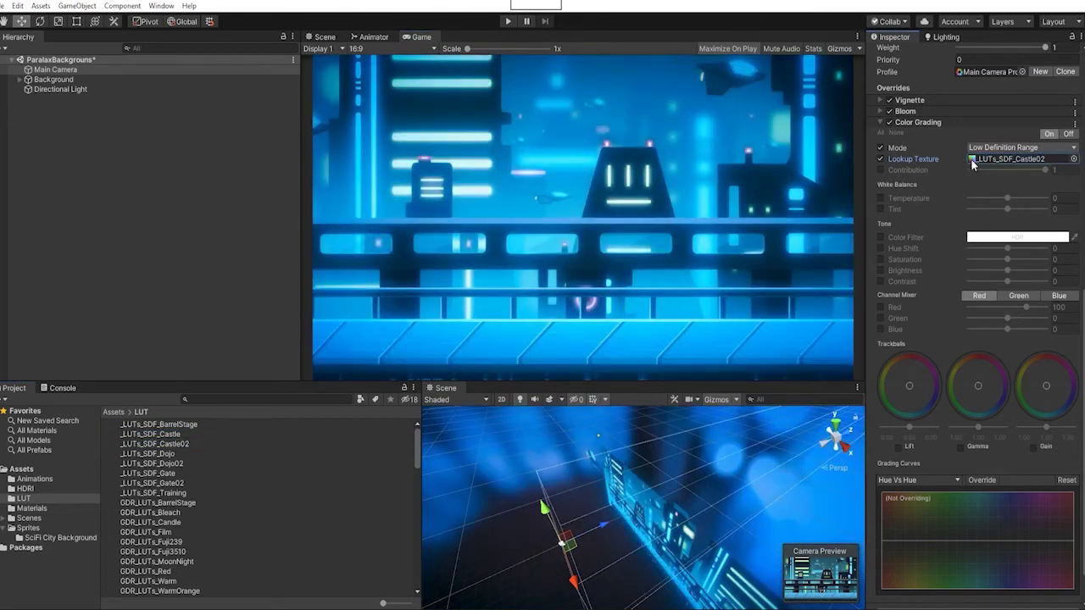
drag(169, 459, 983, 161)
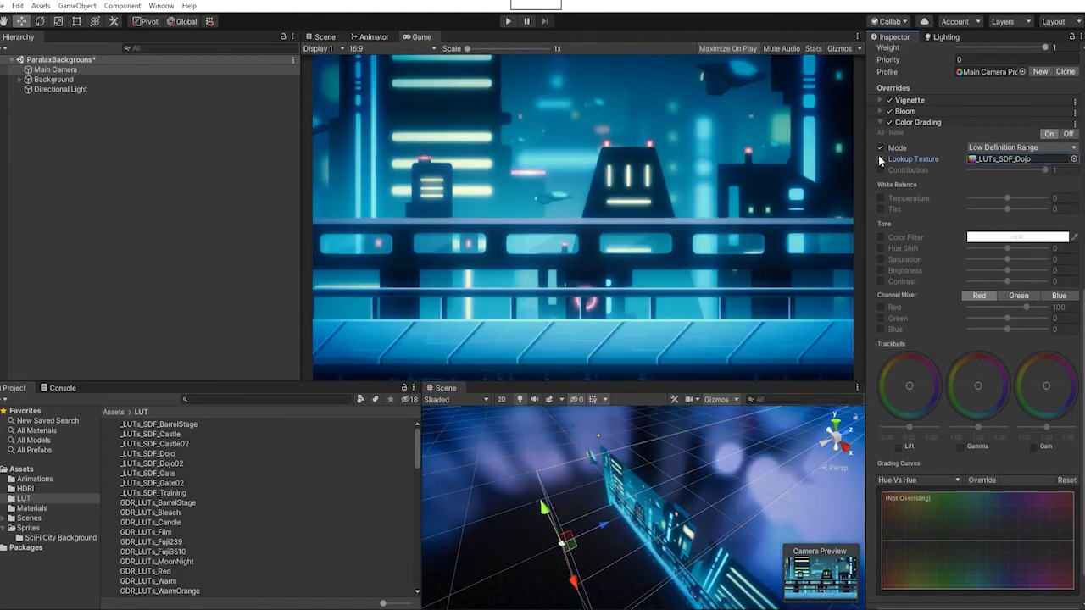
click(887, 123)
click(888, 123)
- Try the _LUTs_SDF_Dojo02 lookup texture, compare the scene with grading off and on, and settle on _LUTs_SDF_Gate02
drag(161, 464, 981, 164)
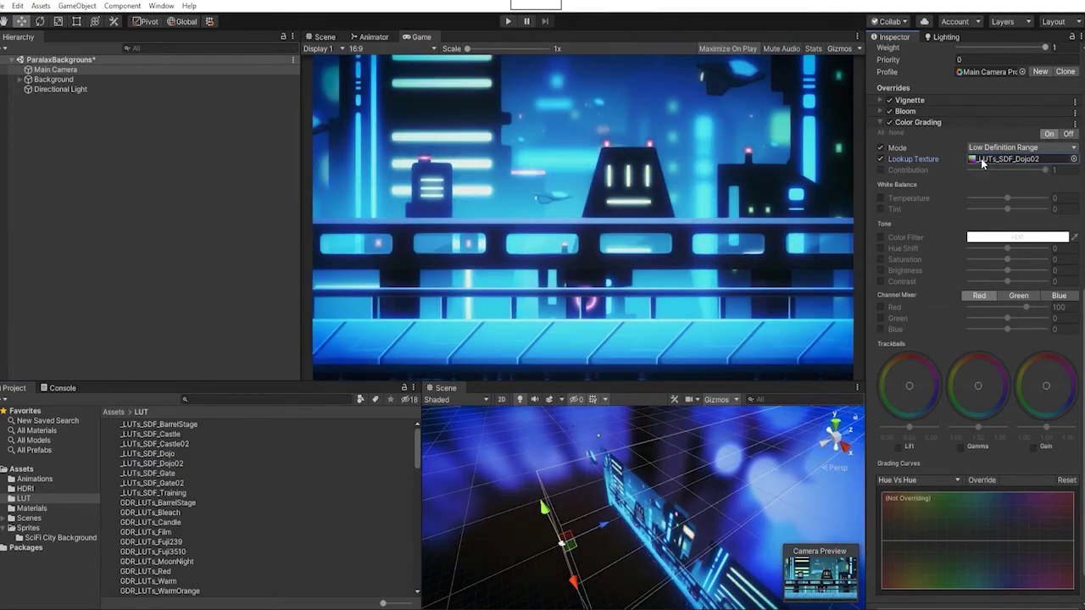
click(887, 122)
click(889, 121)
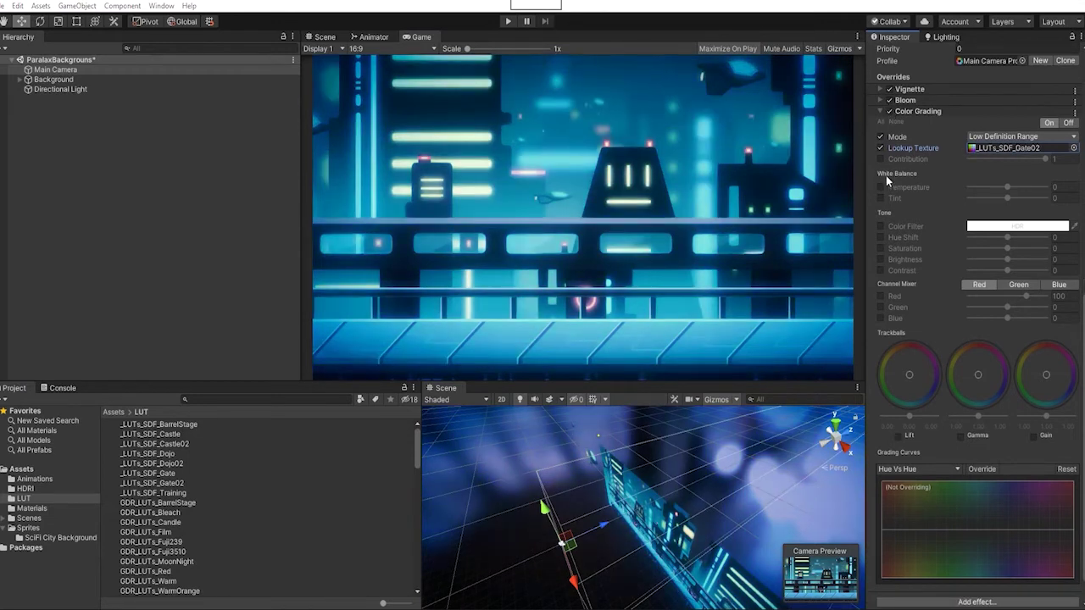
- Override the LUT contribution with 1 and the white balance temperature with -9, leaving the tint override off
click(881, 159)
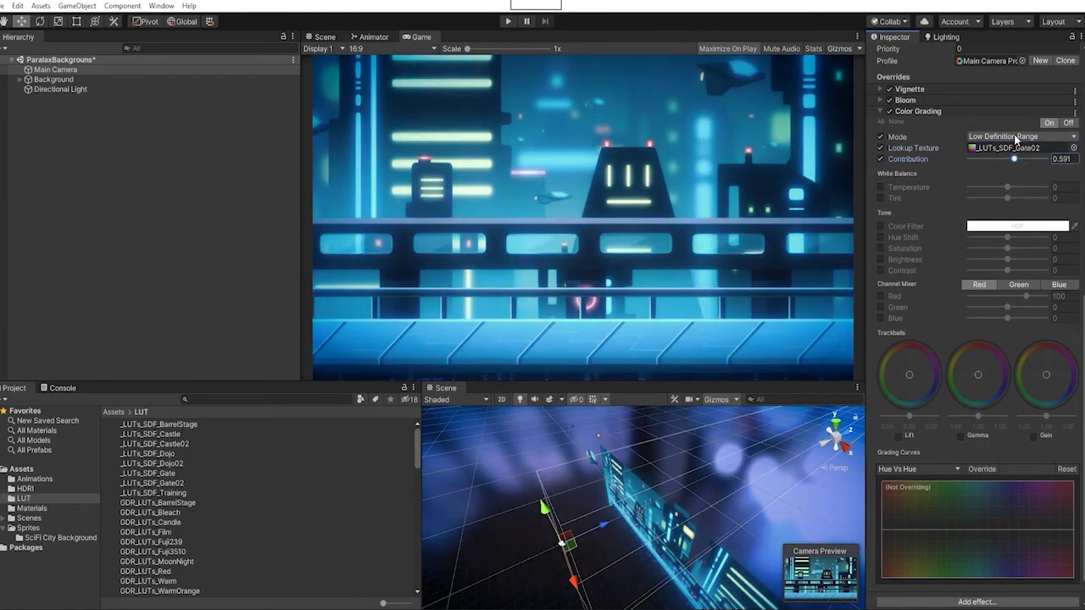
mouse_move(1007, 189)
mouse_down()
mouse_move(1021, 190)
mouse_move(995, 189)
mouse_move(1012, 189)
mouse_move(998, 190)
mouse_move(1006, 200)
mouse_up()
click(880, 197)
click(880, 197)
- Override the gamma trackball with a slight color shift and set the red channel mix to 103
click(959, 436)
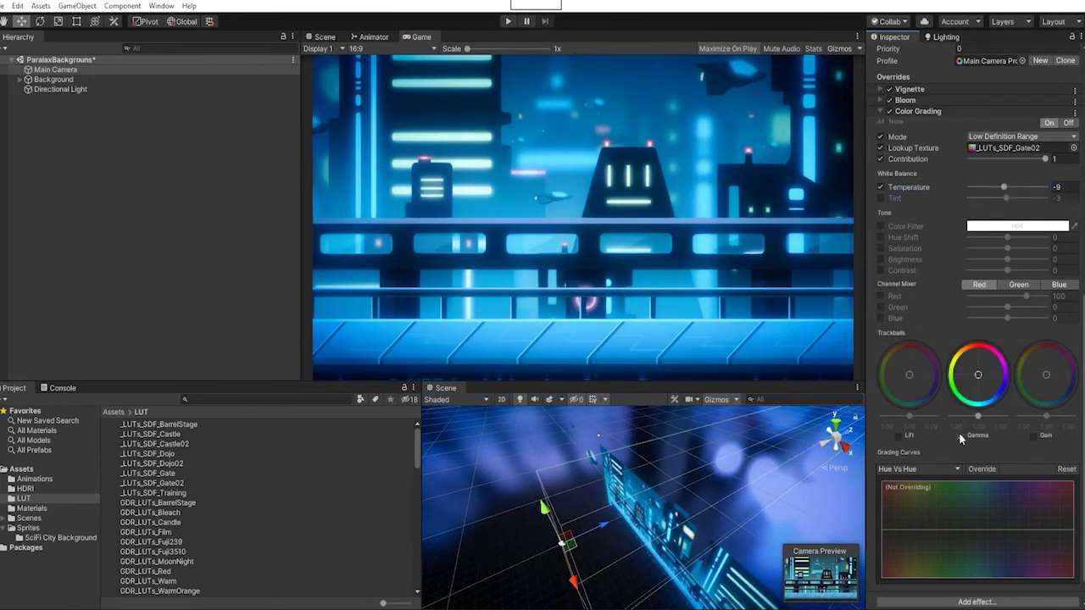
drag(969, 364, 997, 361)
click(881, 296)
drag(1025, 296, 1025, 297)
- Compare the scene with color grading off and on, and override the contrast with 12
click(889, 111)
click(889, 111)
click(881, 269)
drag(1007, 269, 1010, 268)
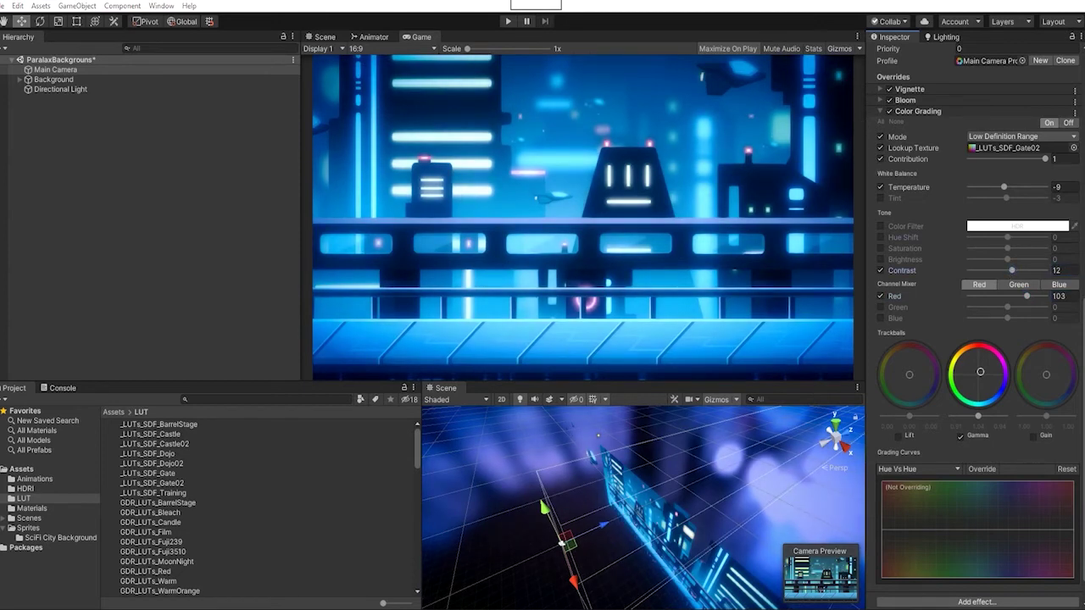
- Add a Depth of Field effect, overriding its focus distance with 10 and its aperture with 2
click(976, 602)
mouse_move(996, 607)
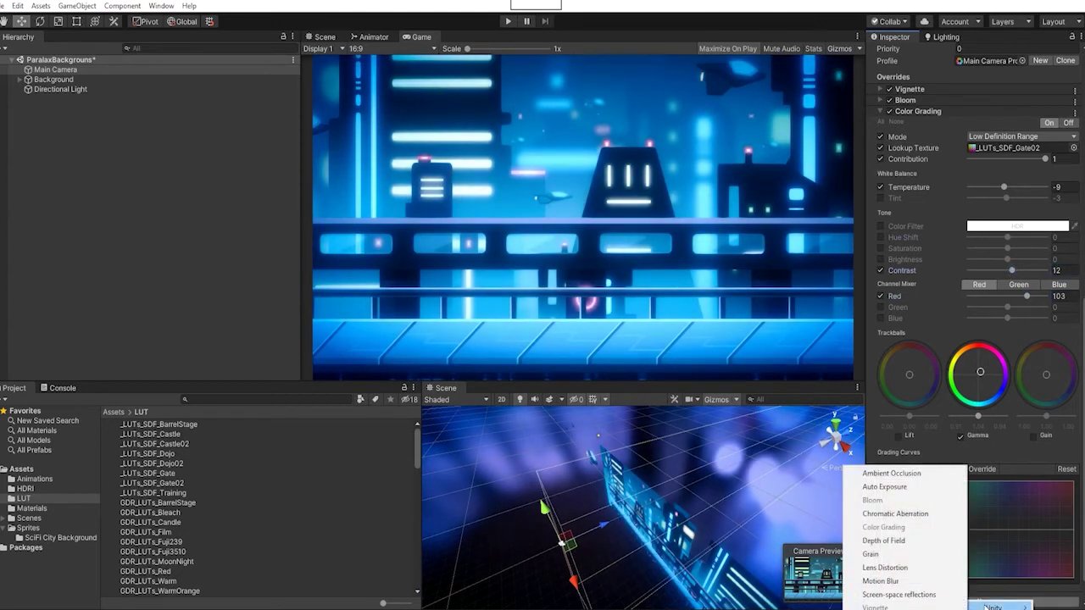
click(906, 541)
scroll(940, 507, down, 3)
click(882, 516)
click(881, 527)
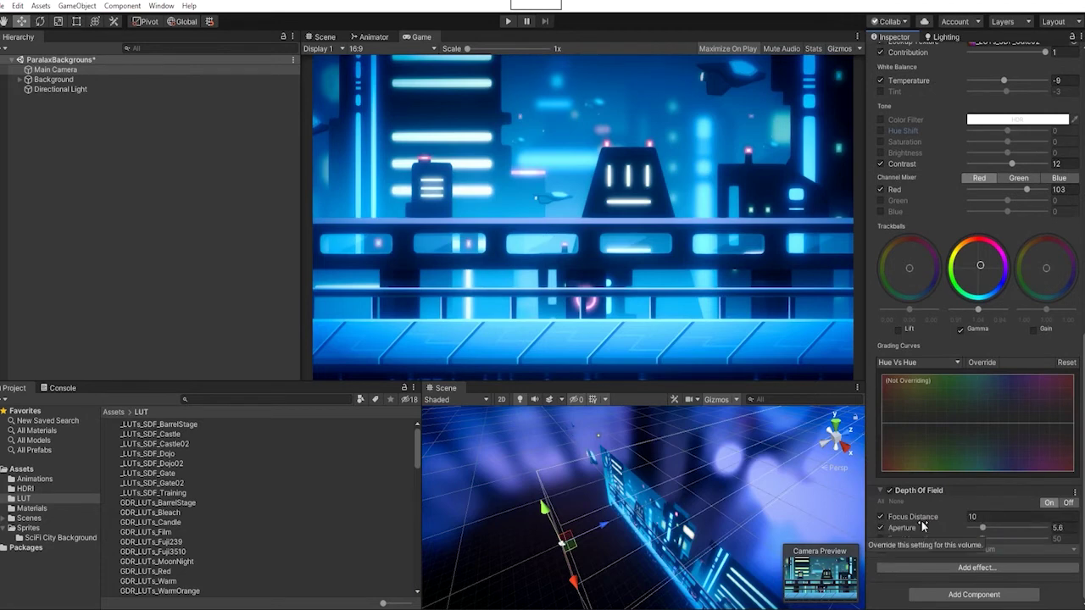
drag(983, 529, 974, 528)
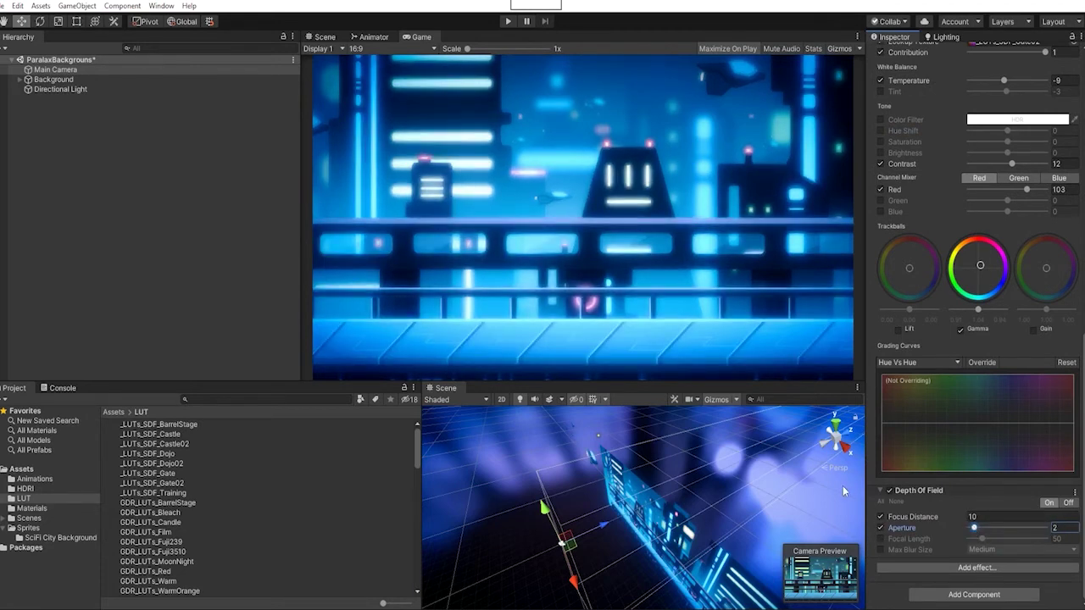
- Collapse the Color Grading and Depth of Field settings and add an Auto Exposure effect
scroll(896, 443, up, 3)
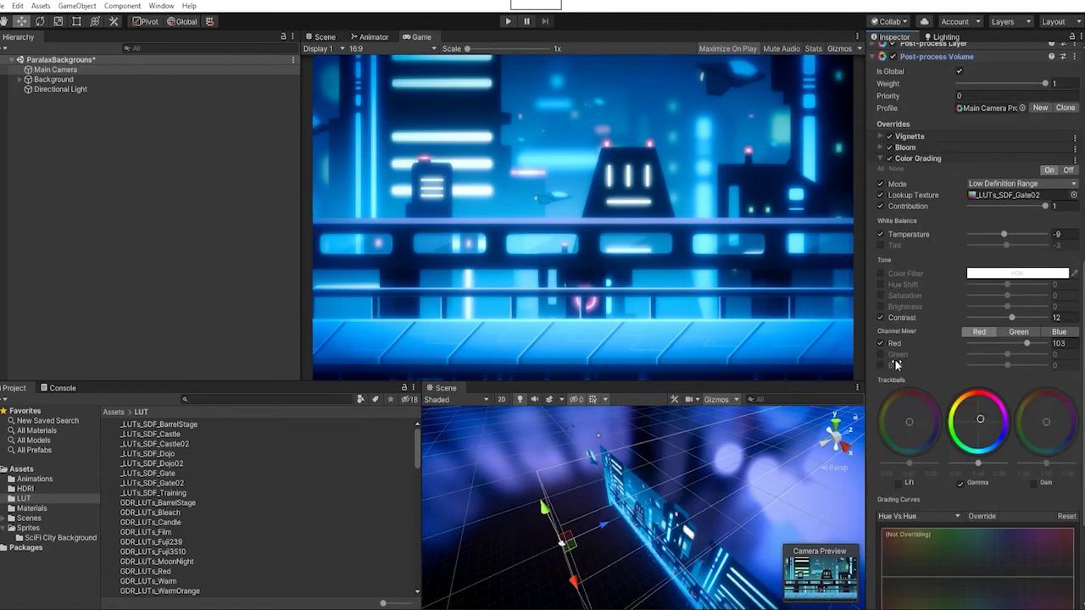
click(880, 160)
click(881, 491)
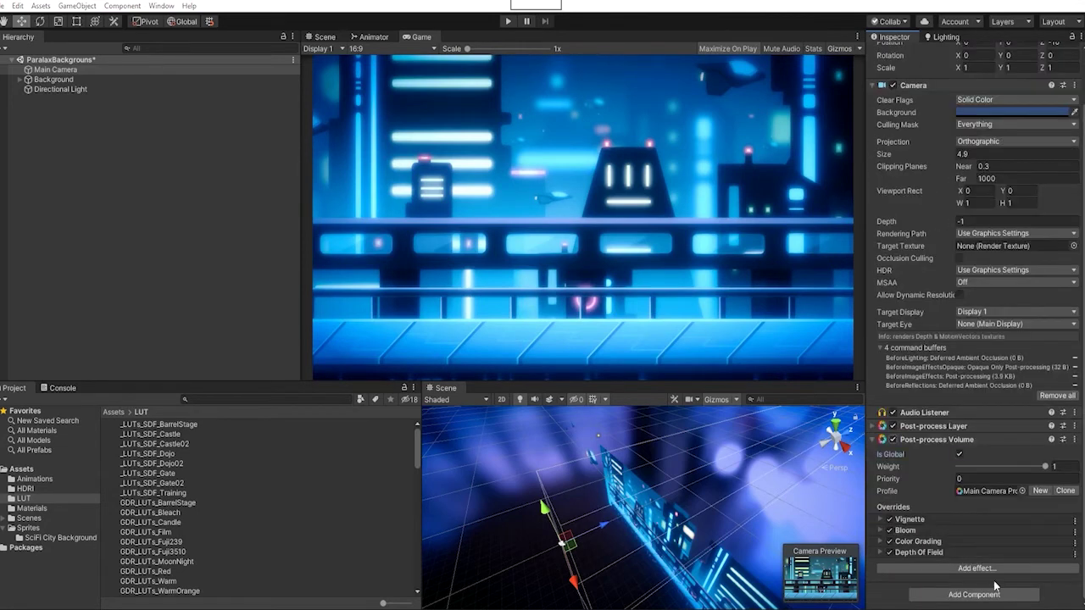
click(975, 570)
click(932, 452)
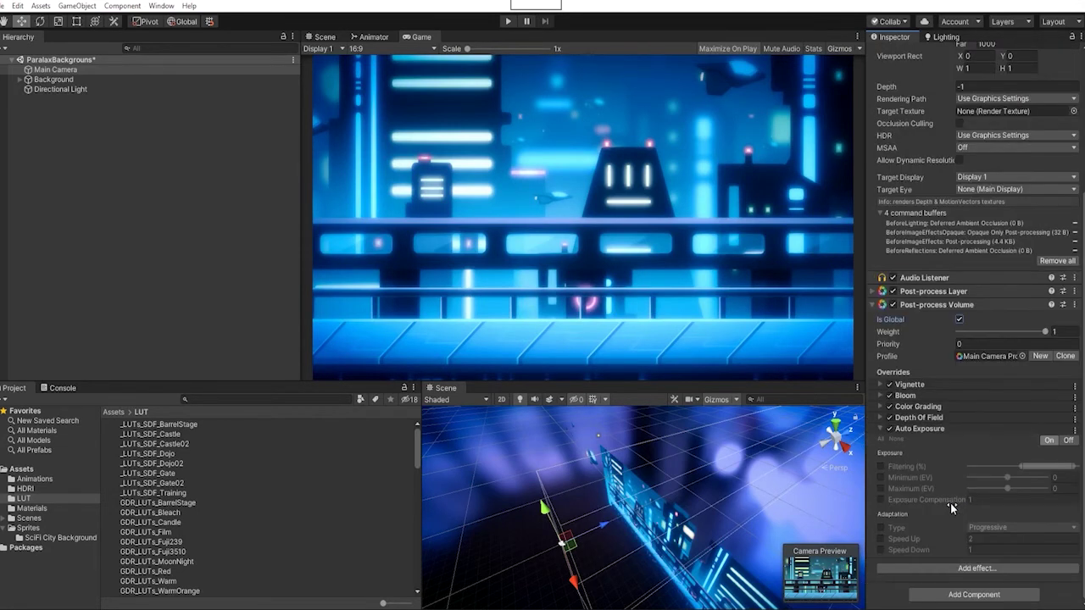
- Override the exposure compensation, toggling Auto Exposure to compare brightness, and settle on 1.16
click(882, 499)
drag(936, 499, 944, 498)
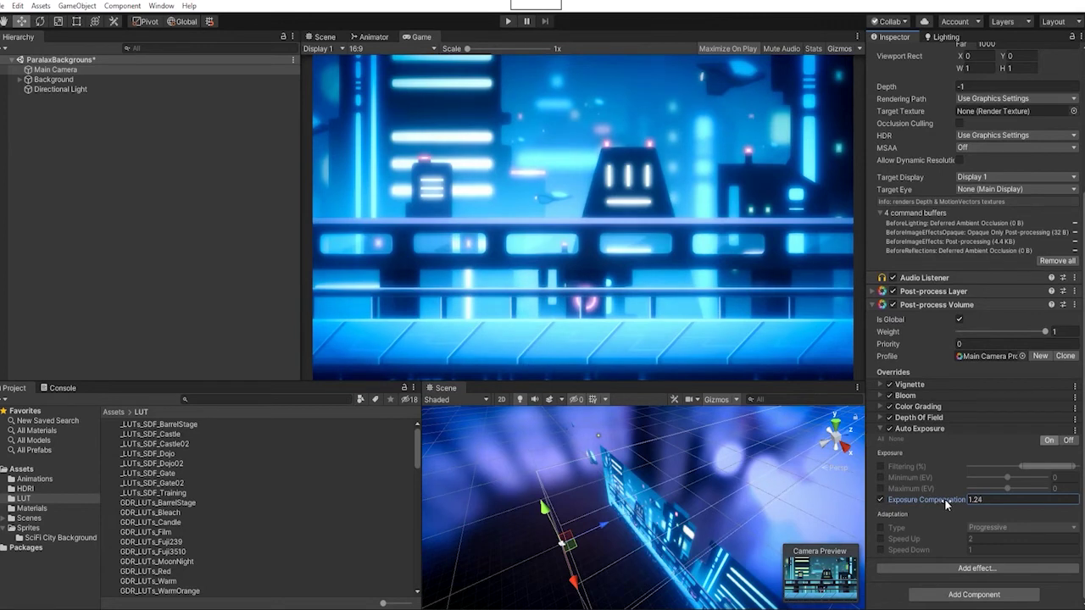
click(890, 429)
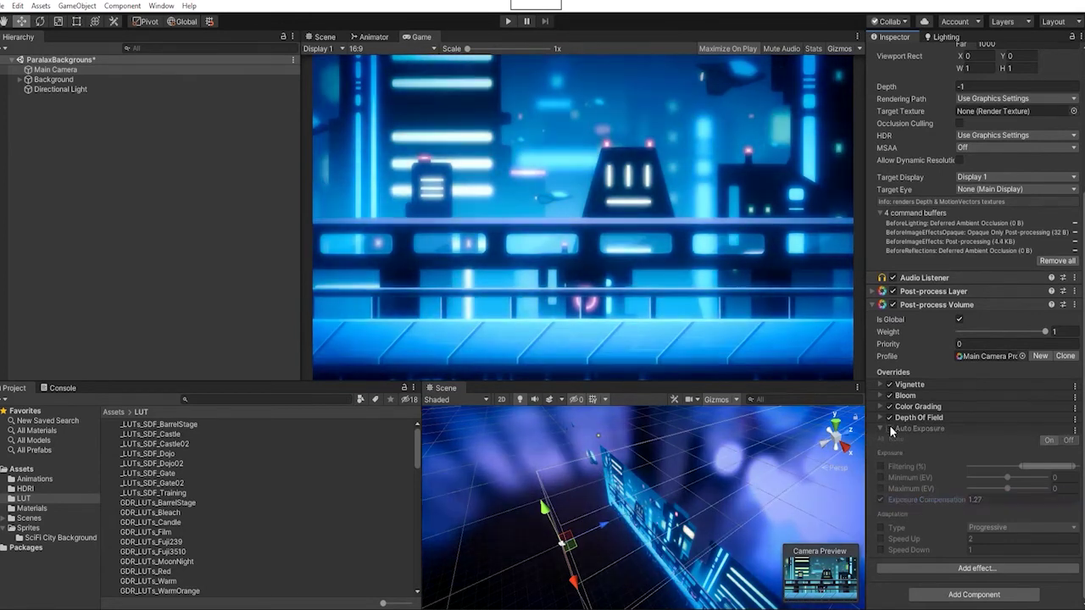
click(890, 429)
drag(939, 500, 936, 499)
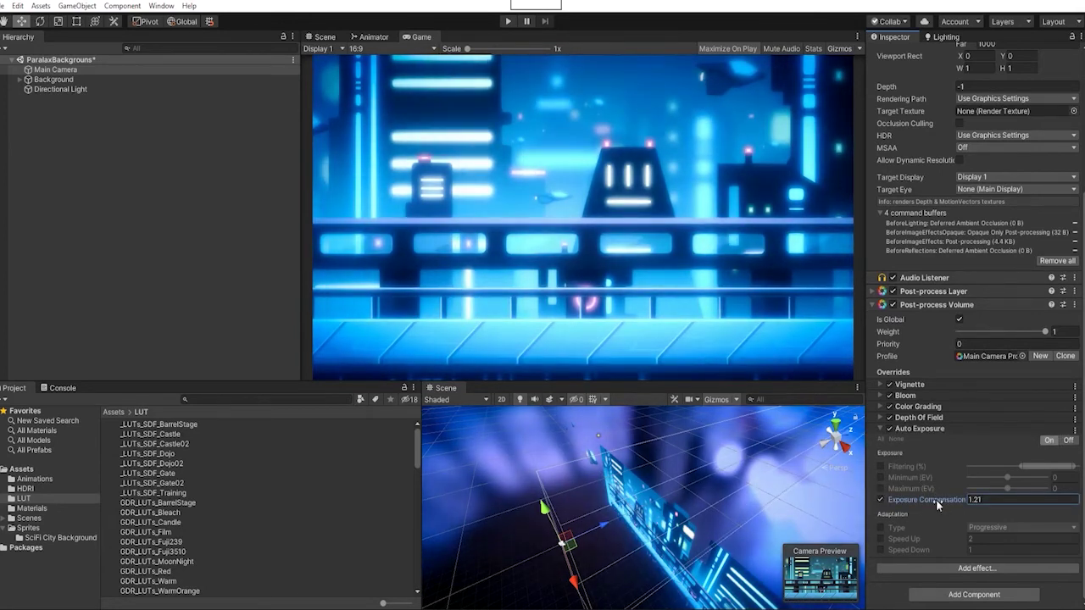
click(890, 429)
click(890, 429)
mouse_move(956, 500)
mouse_down()
mouse_move(941, 499)
mouse_move(952, 498)
mouse_up()
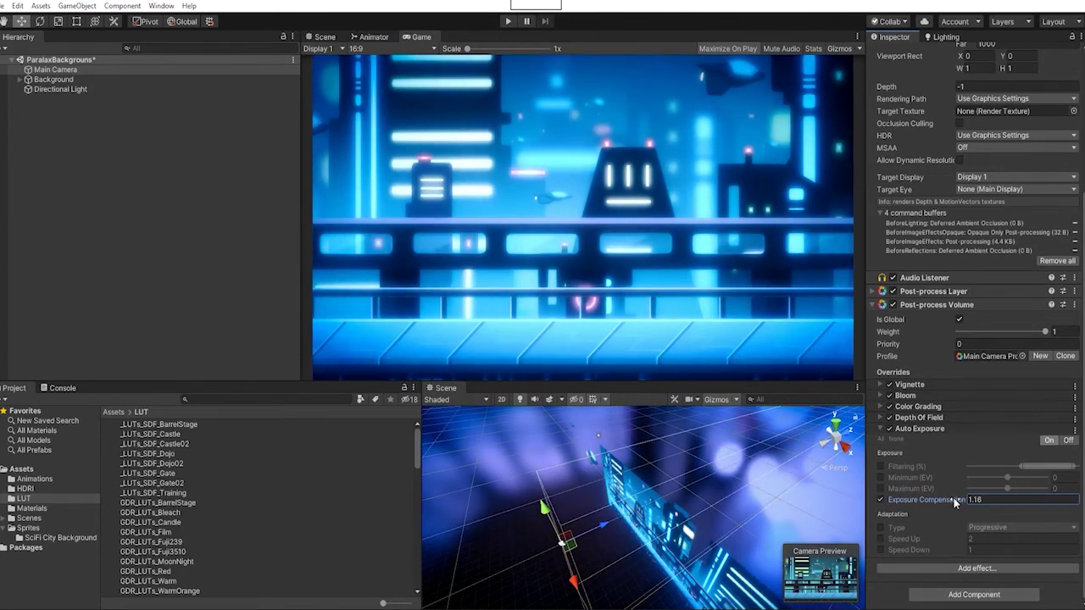
- Collapse the Auto Exposure settings, add a Chromatic Aberration effect, and slightly raise its intensity
click(881, 429)
click(969, 568)
mouse_move(984, 581)
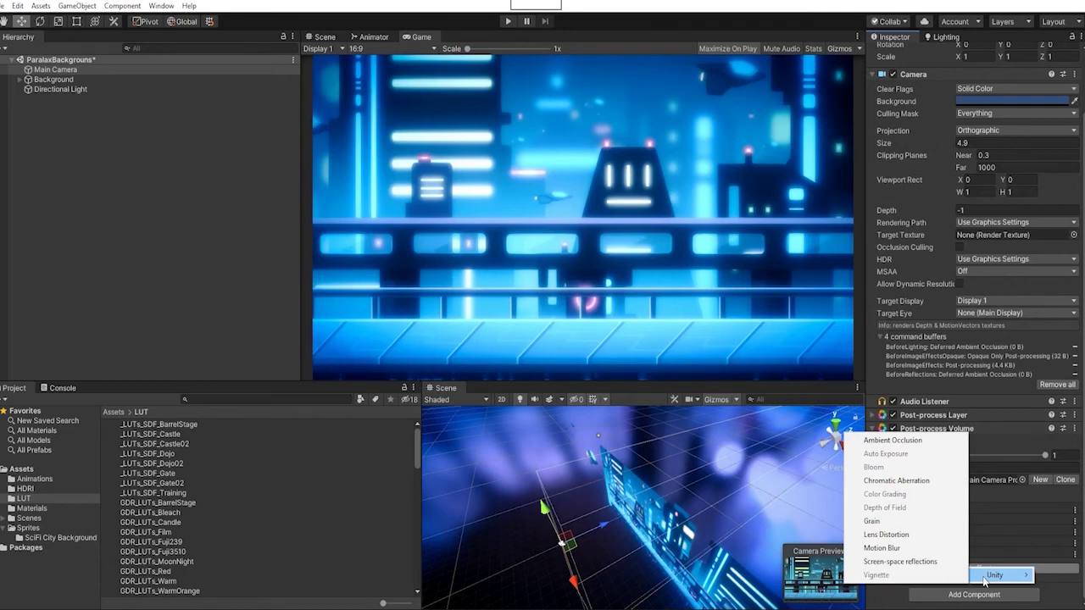
click(896, 480)
scroll(890, 532, down, 2)
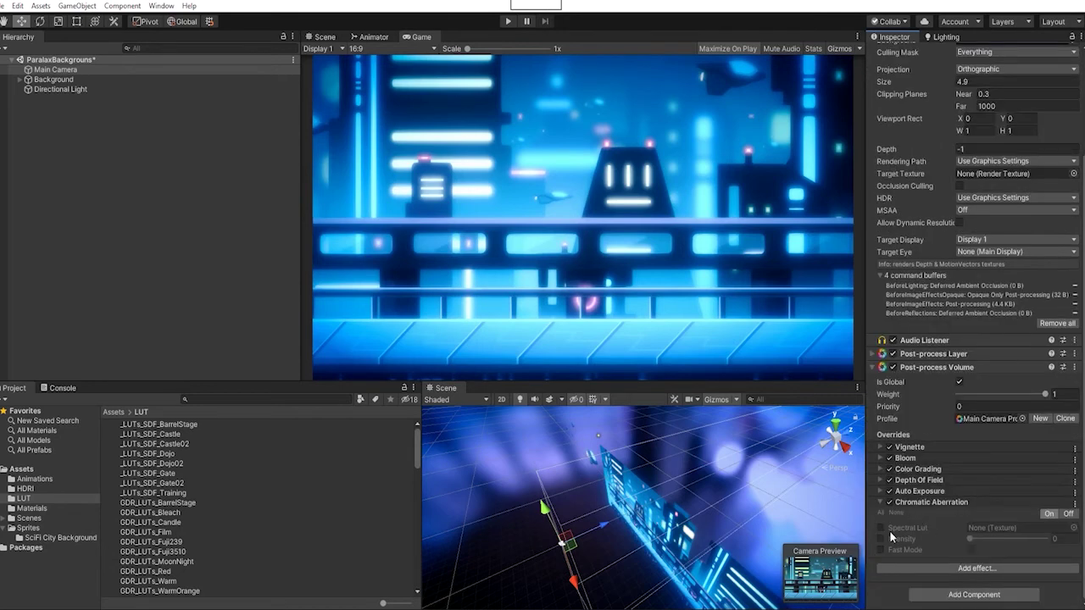
mouse_move(971, 541)
mouse_down()
mouse_move(1002, 545)
mouse_move(983, 544)
mouse_up()
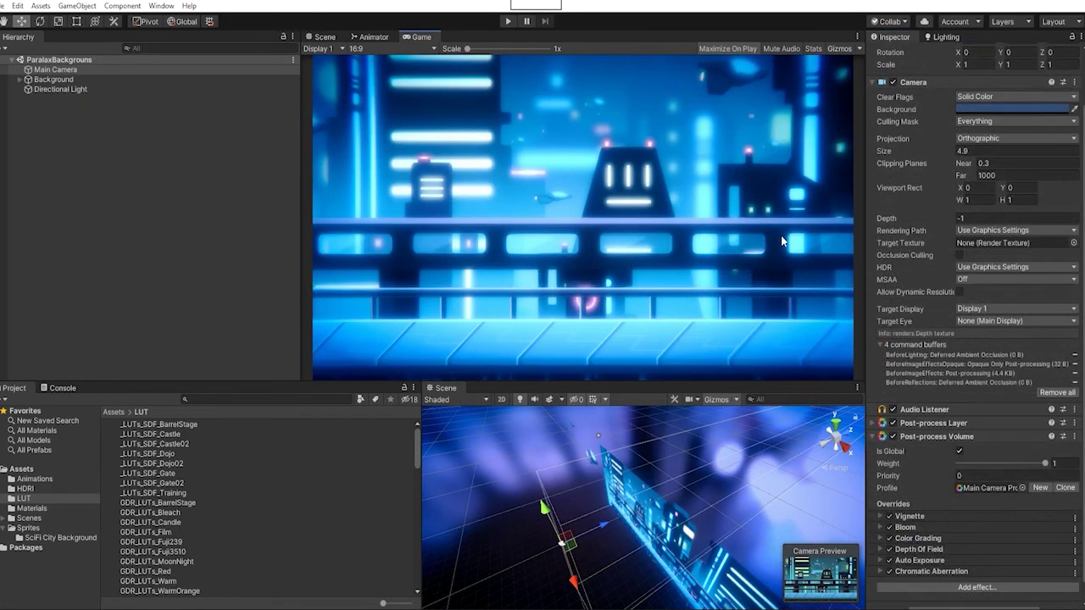
- Disable and re-enable the Post-process Volume and Post-process Layer to compare the scene with and without the effects
click(892, 437)
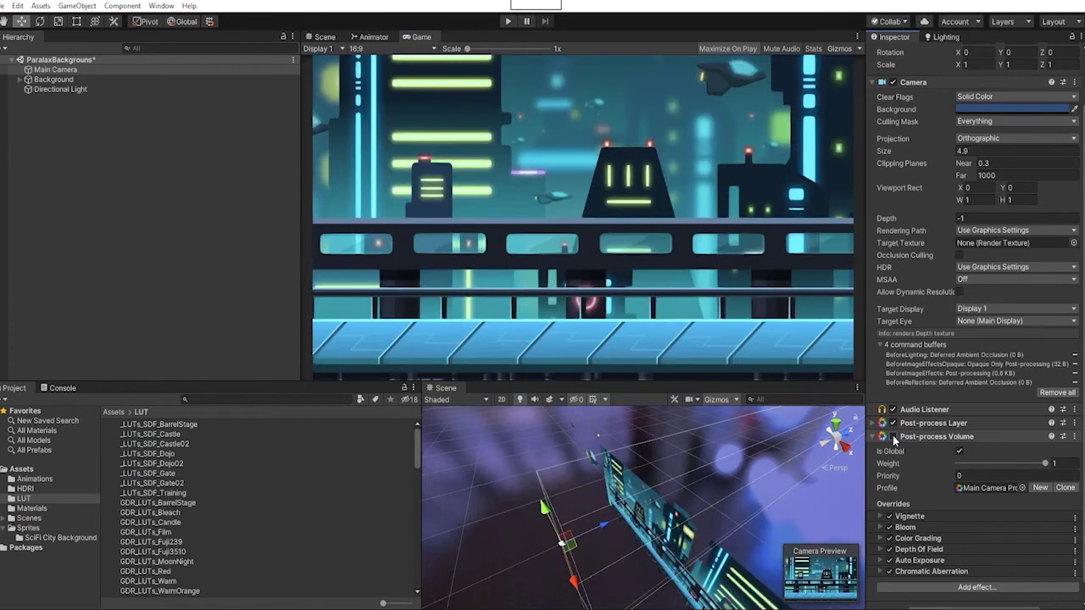
click(892, 423)
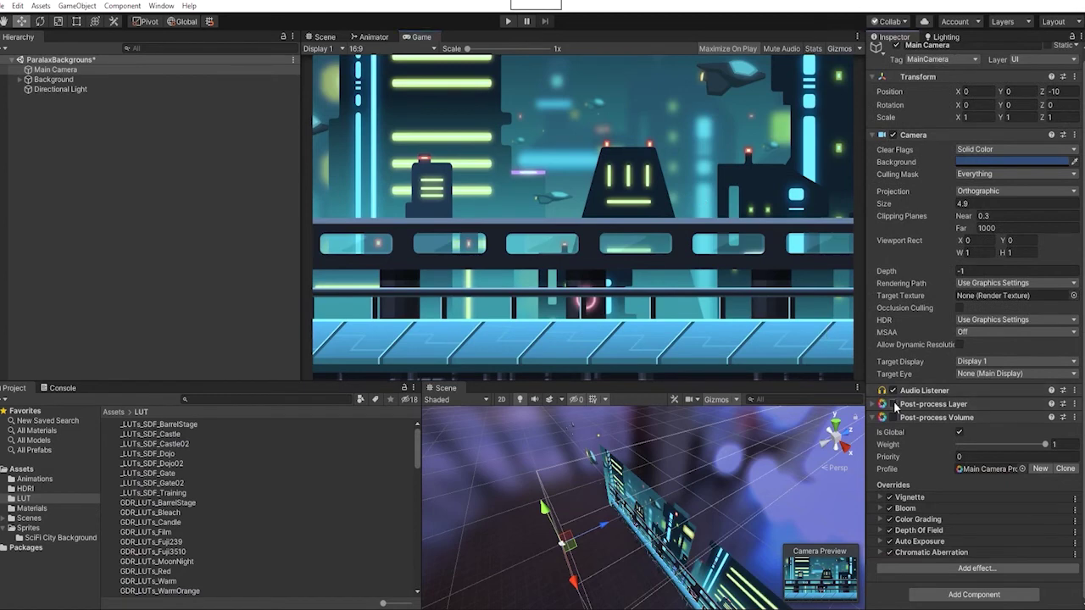
click(893, 405)
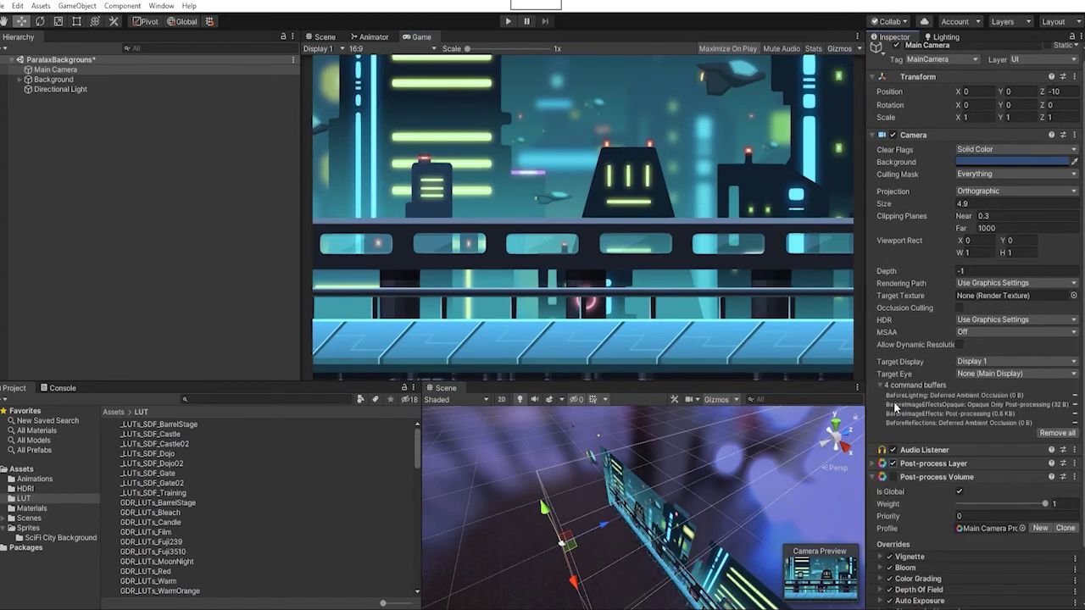
click(892, 477)
- Expand the Color Grading settings and try several lookup textures from the LUT folder, settling on LUTs_SDF_11
scroll(892, 493, down, 2)
scroll(891, 502, down, 1)
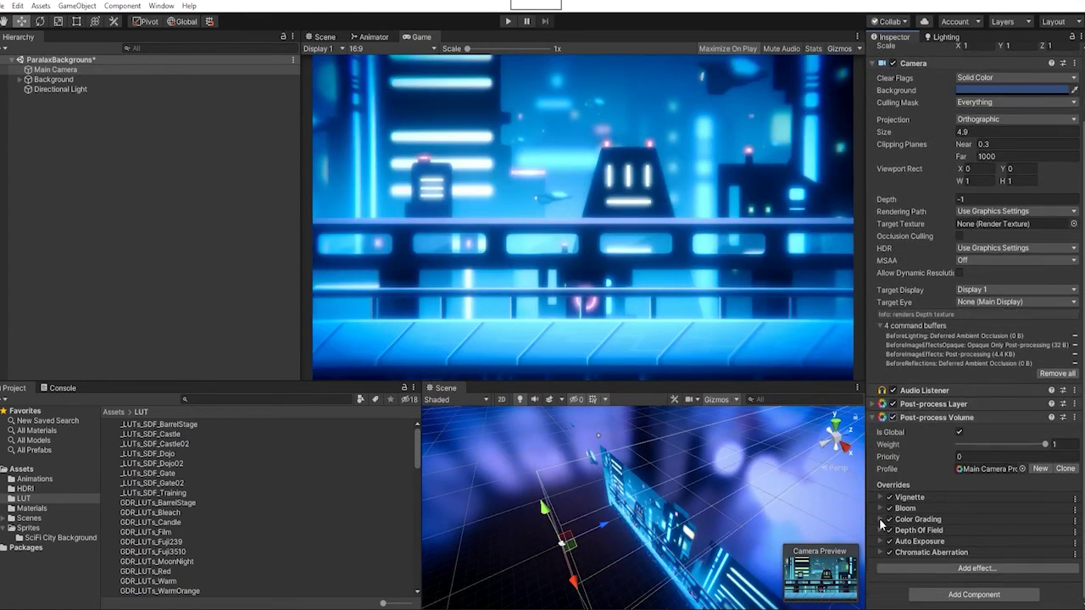
click(882, 519)
scroll(922, 434, down, 5)
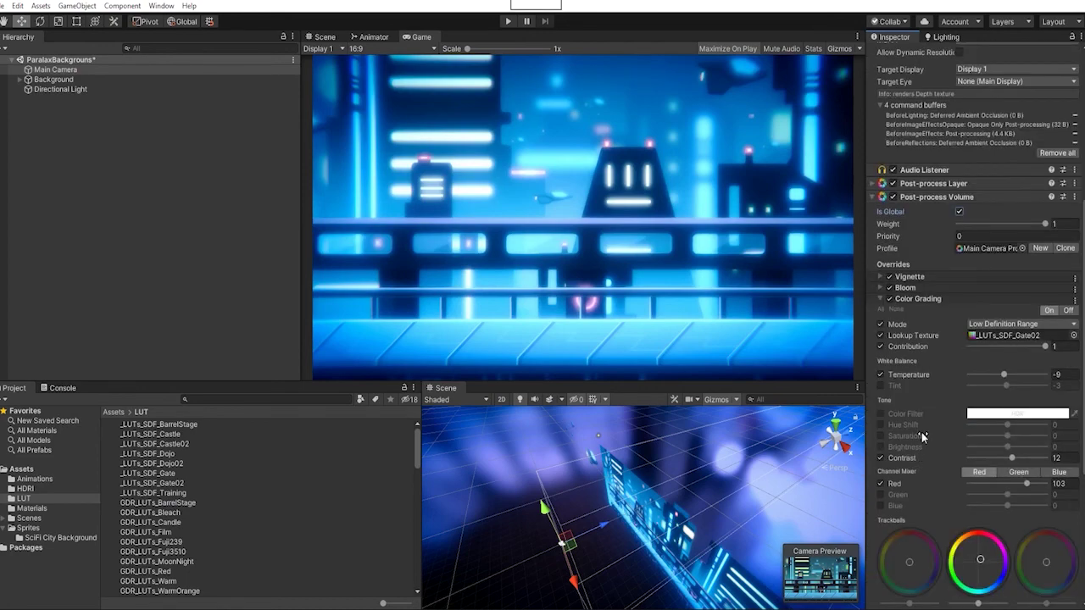
click(963, 338)
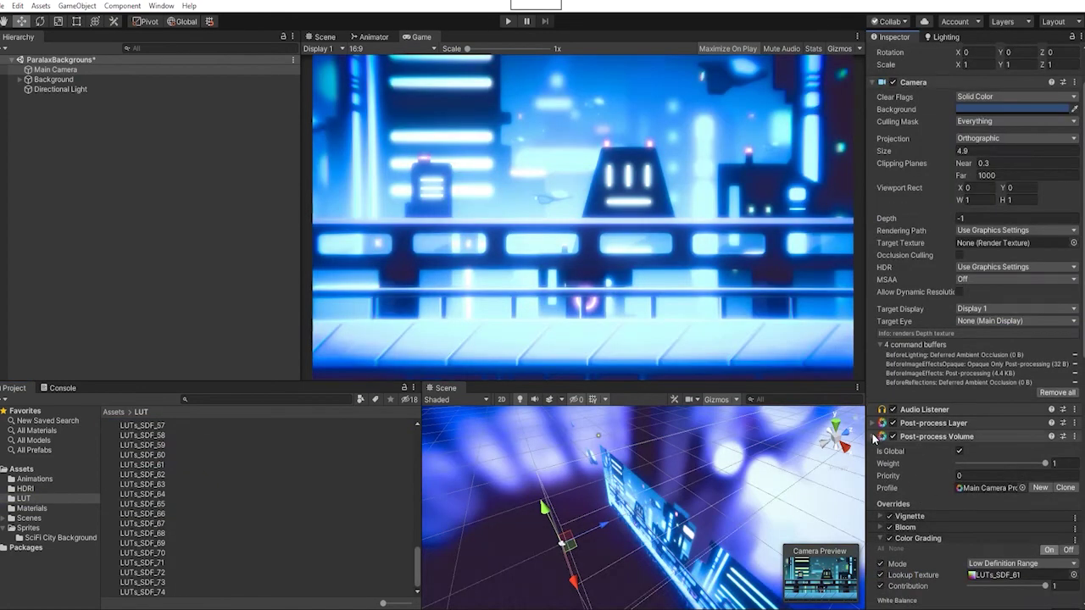
click(153, 446)
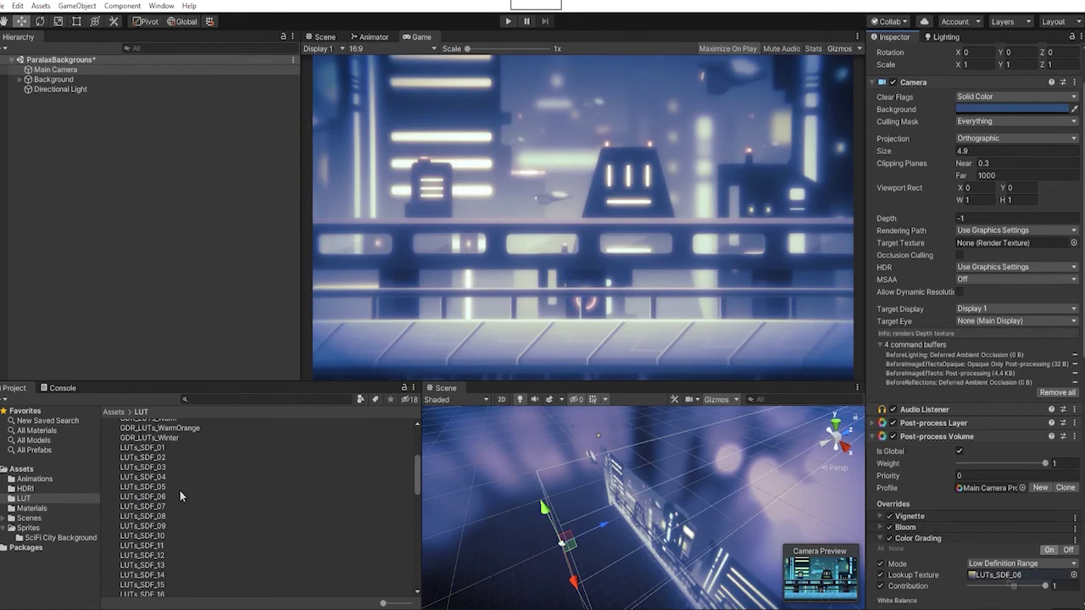
scroll(951, 455, down, 10)
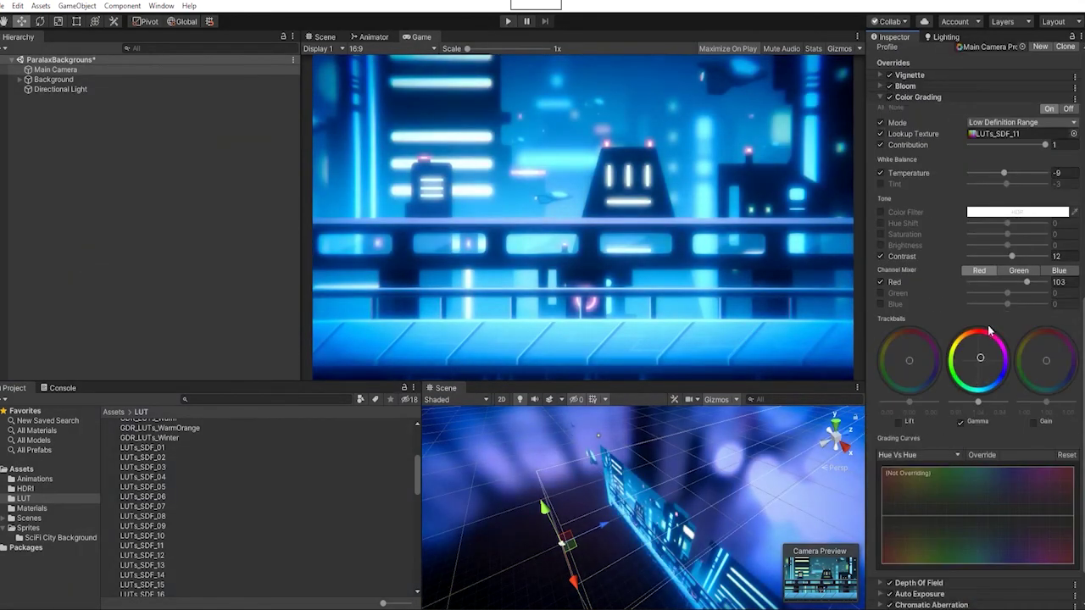
- Shift the Color Grading Lift toward yellow, override the red channel's green mix with 39, and play the scene
drag(906, 361, 884, 339)
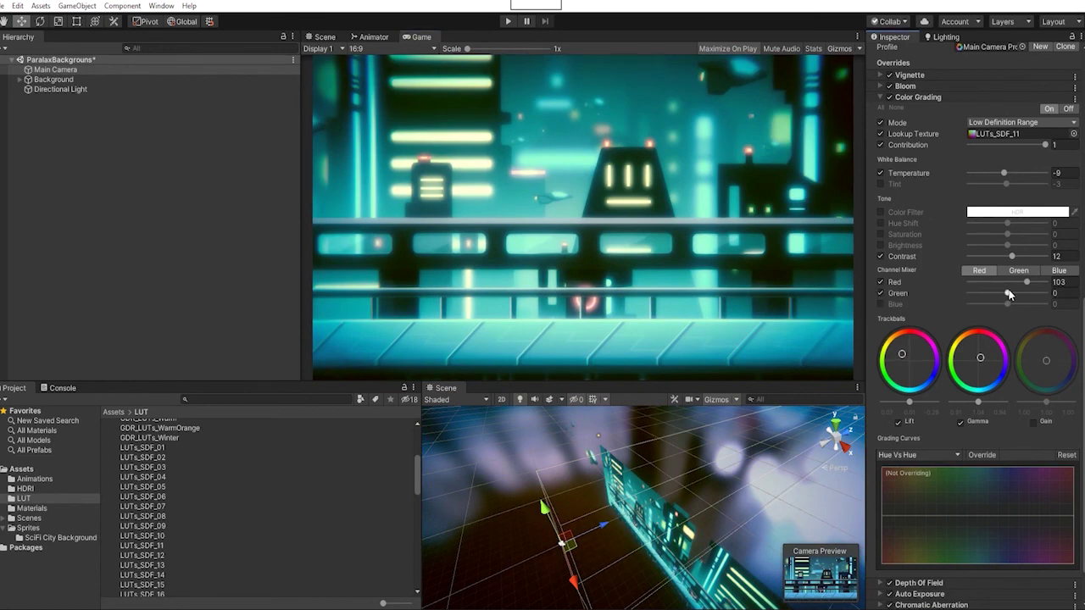
drag(1008, 294, 1012, 293)
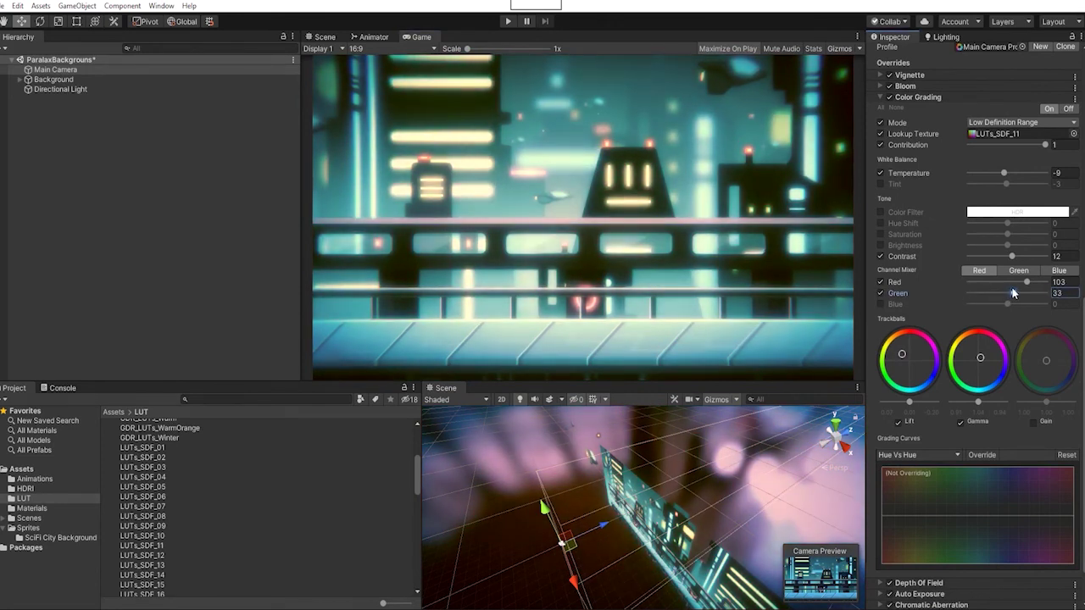
click(507, 24)
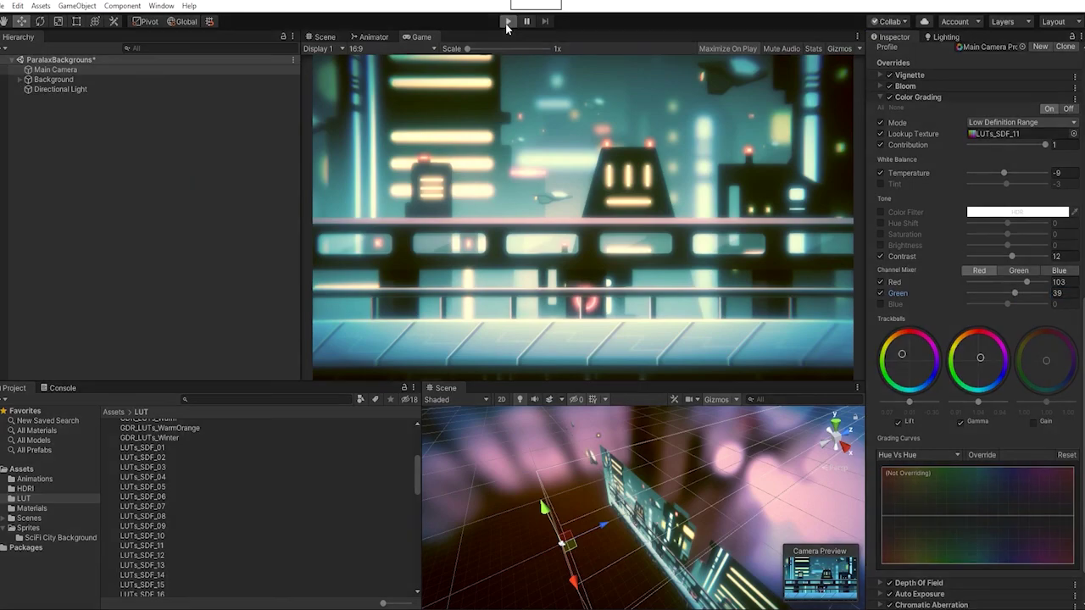